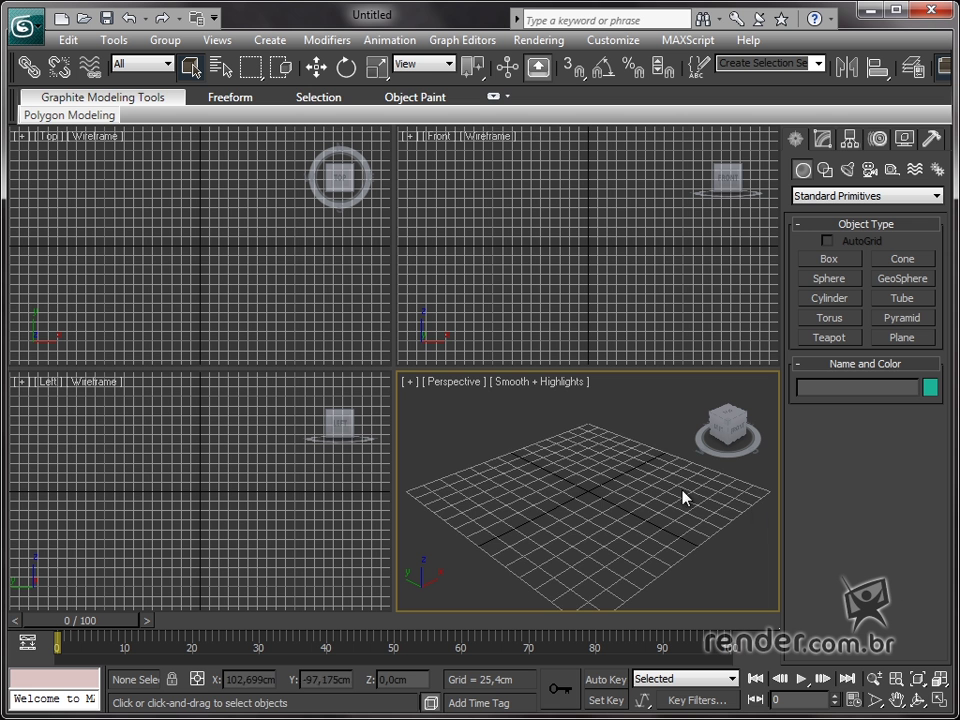
middle_click_drag(634, 503, 533, 535)
mouse_move(639, 561)
middle_mouse_down("alt")
mouse_move(664, 574)
mouse_move(603, 545)
mouse_move(654, 542)
mouse_move(645, 543)
middle_mouse_up("alt")
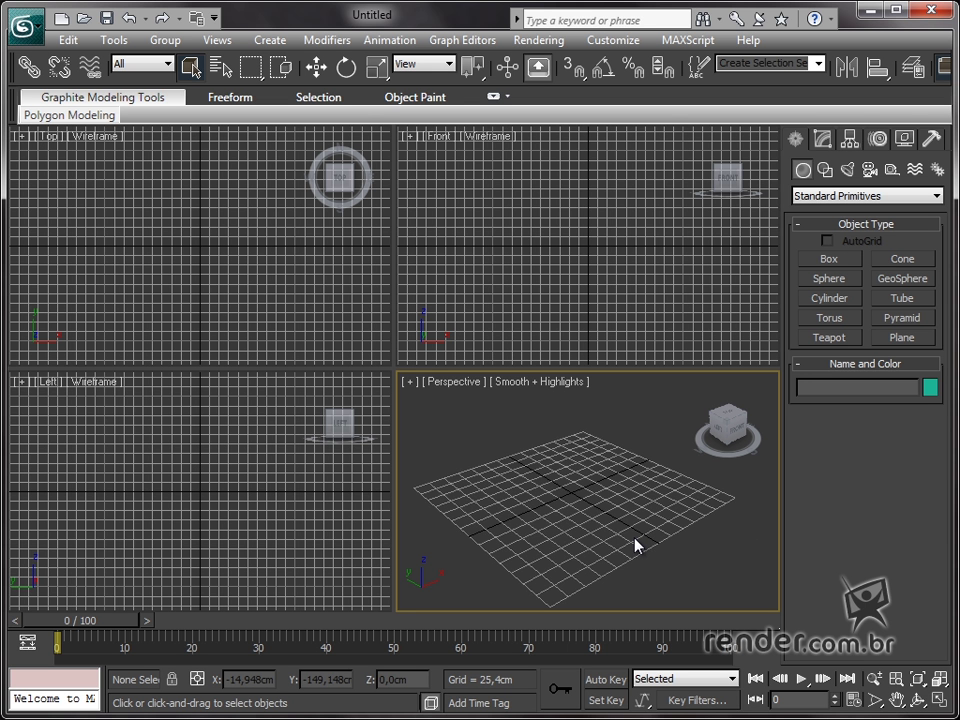
mouse_move(636, 544)
middle_mouse_down("alt")
mouse_move(643, 523)
mouse_move(641, 533)
middle_mouse_up("alt")
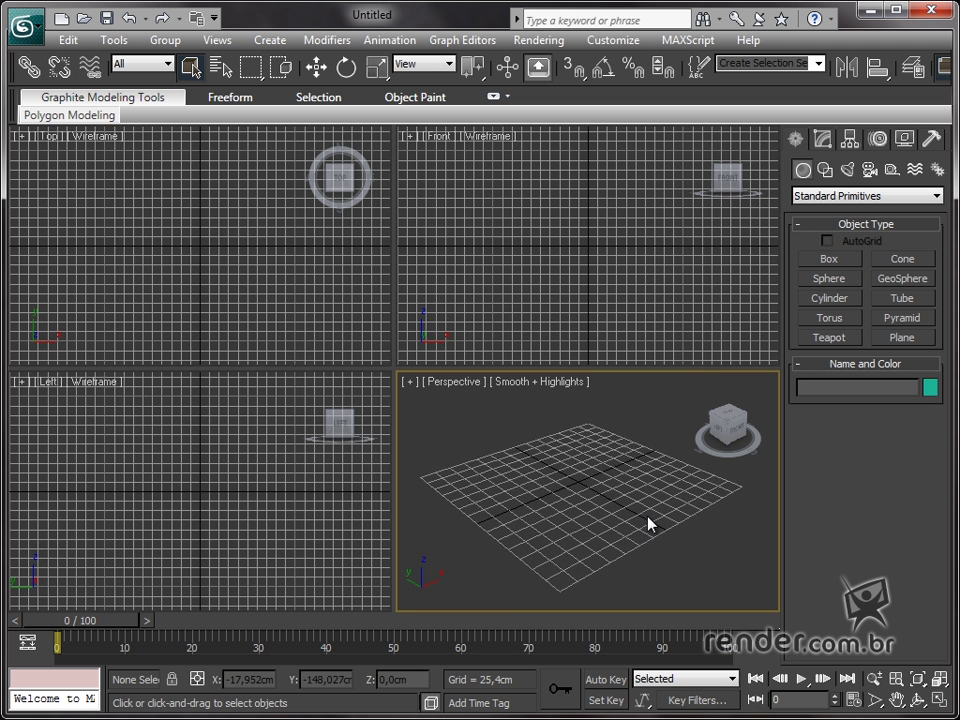
left_click_drag(734, 428, 707, 435)
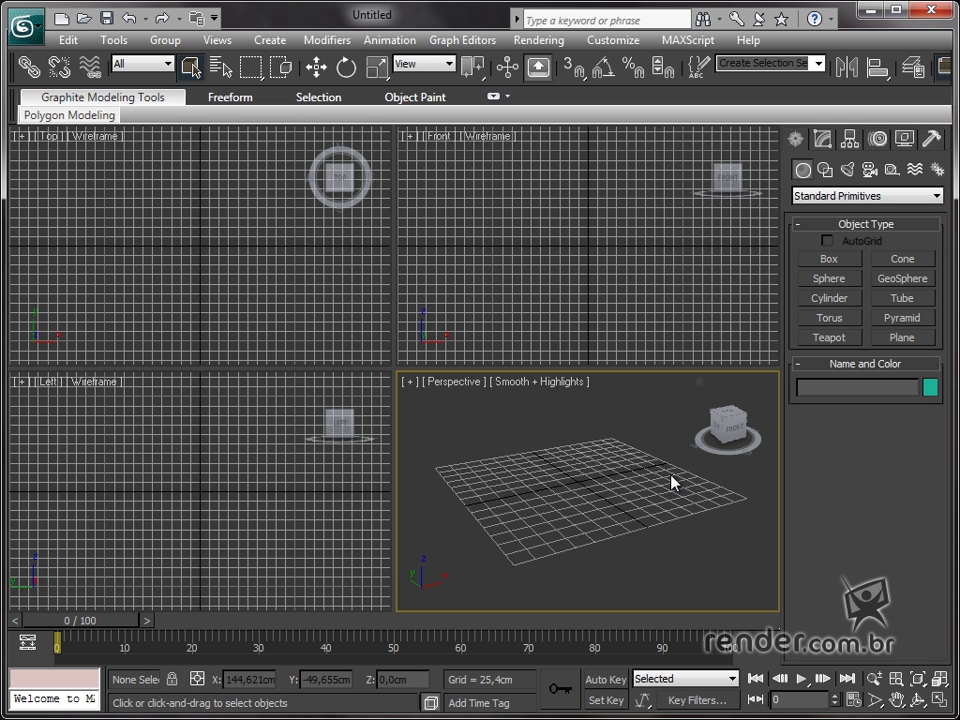
Open the scene file "Operações Booleanas" from the project's scenes folder
left_click(36, 36)
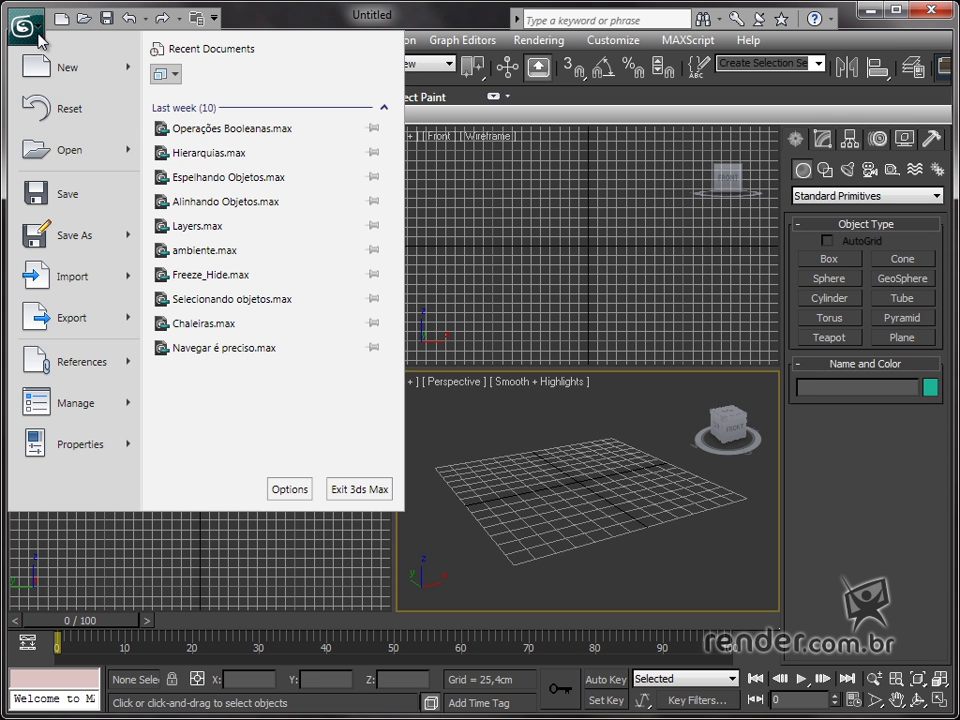
left_click(55, 148)
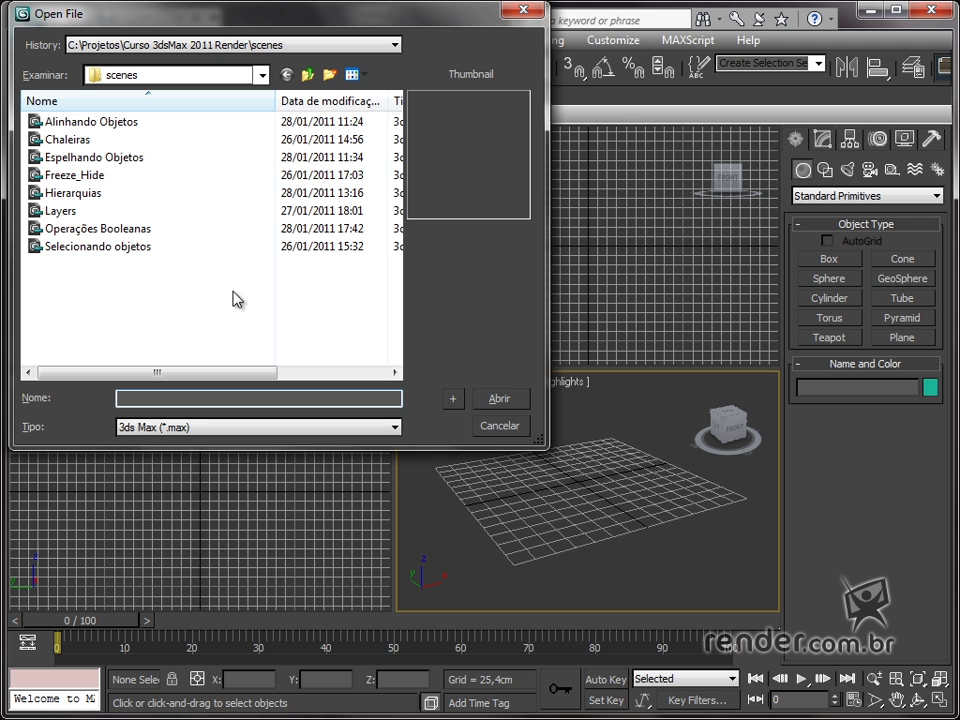
left_click(130, 229)
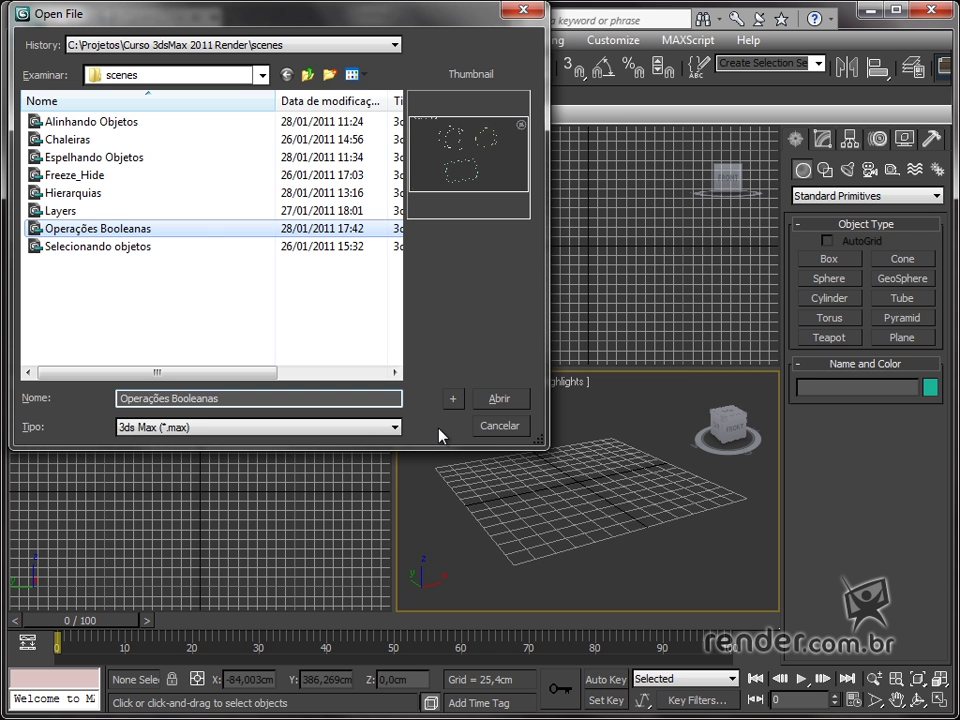
left_click(517, 399)
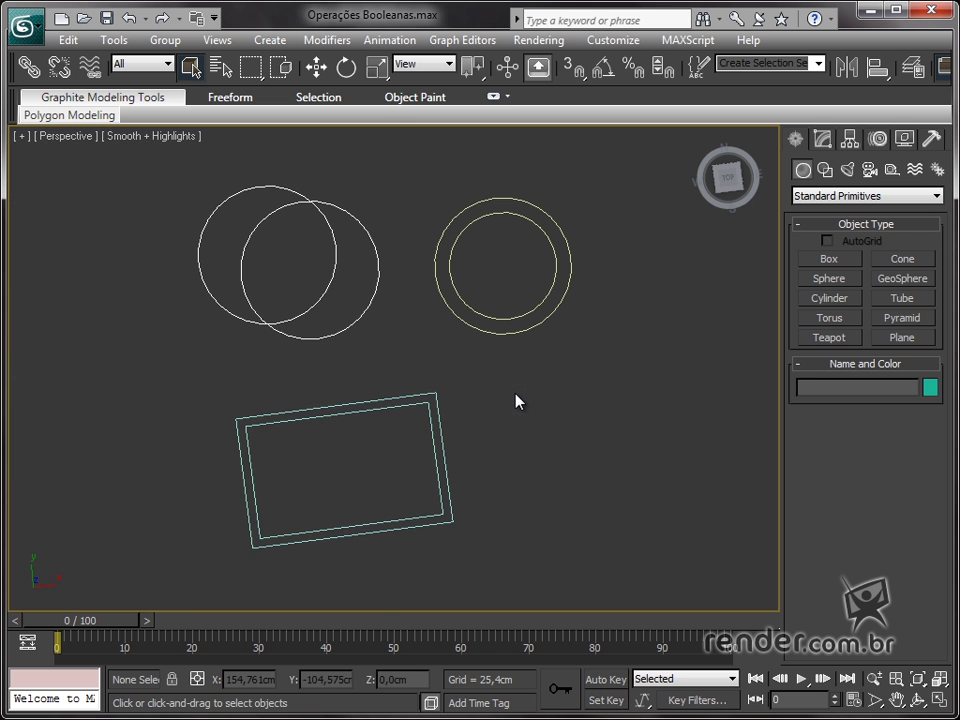
Orient the perspective view to look straight down from the top at all the shapes
middle_click_drag(597, 369, 543, 382)
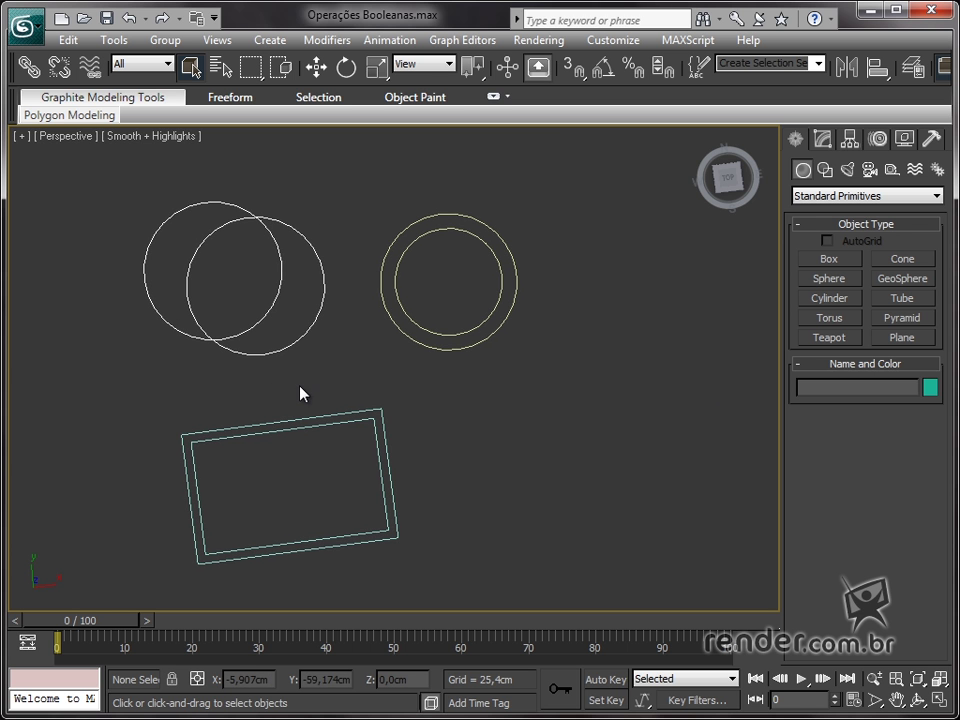
left_click(726, 181)
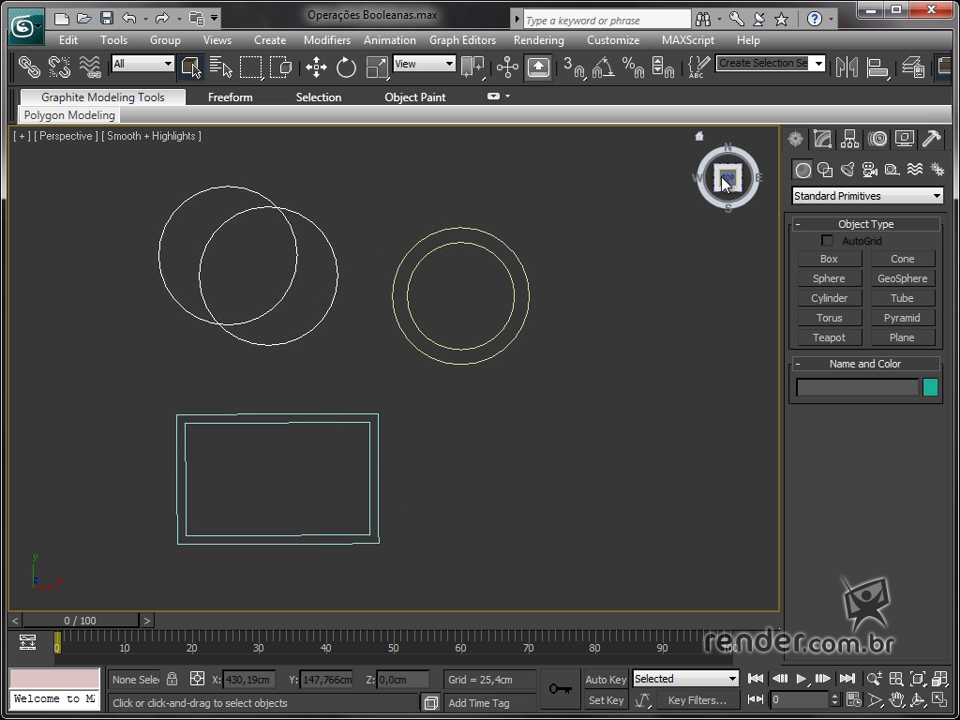
middle_click_drag(465, 317, 508, 323)
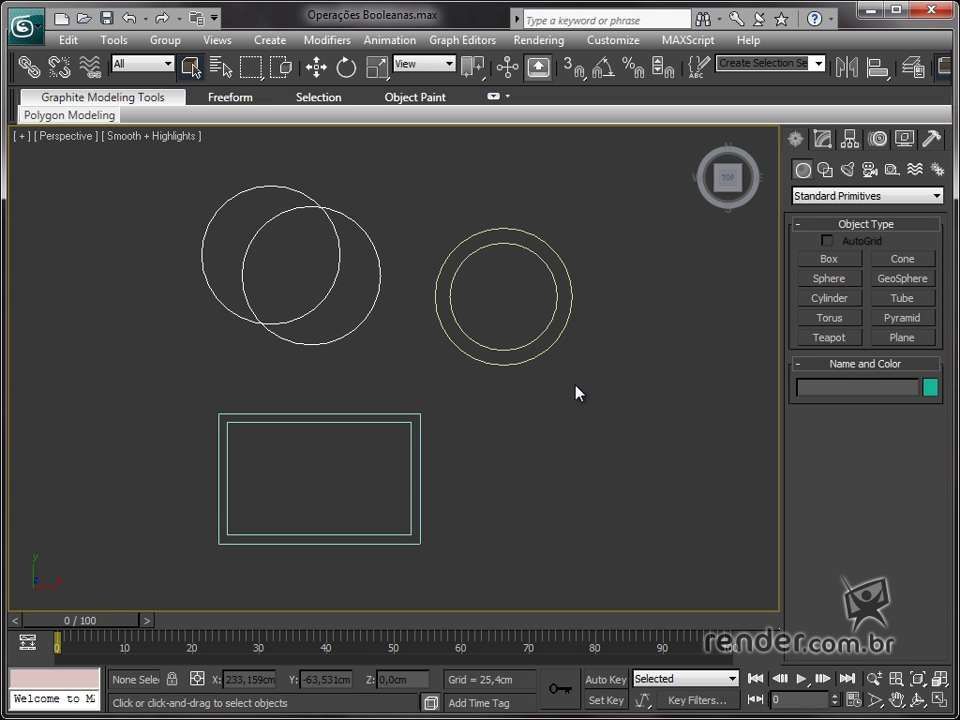
Select the double-outlined rectangle and examine its creation parameters and outline thickness
left_click(404, 422)
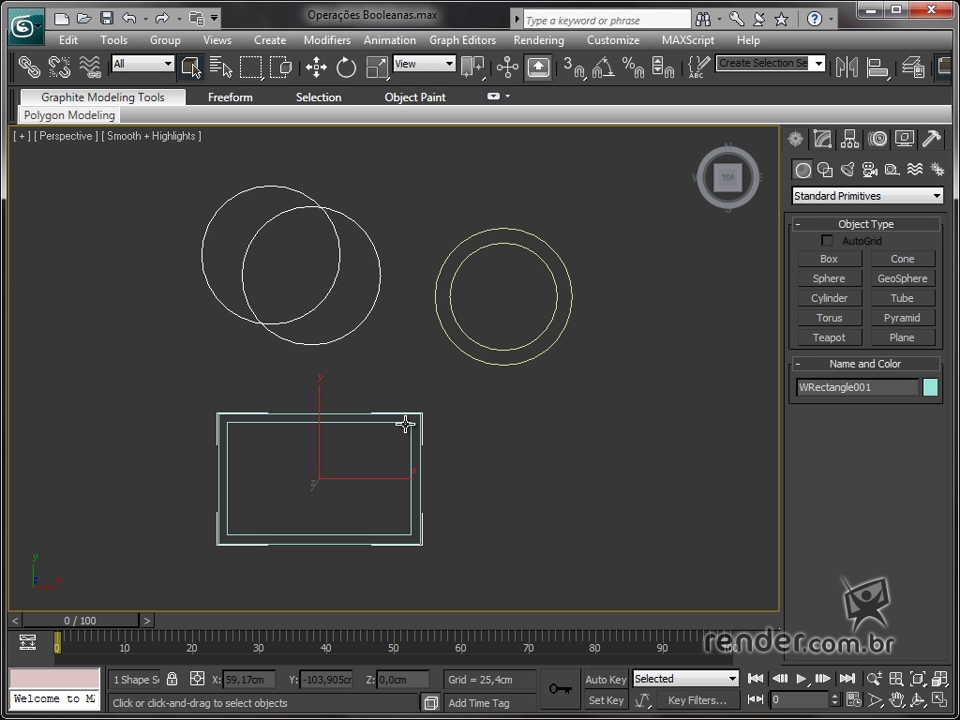
left_click(818, 141)
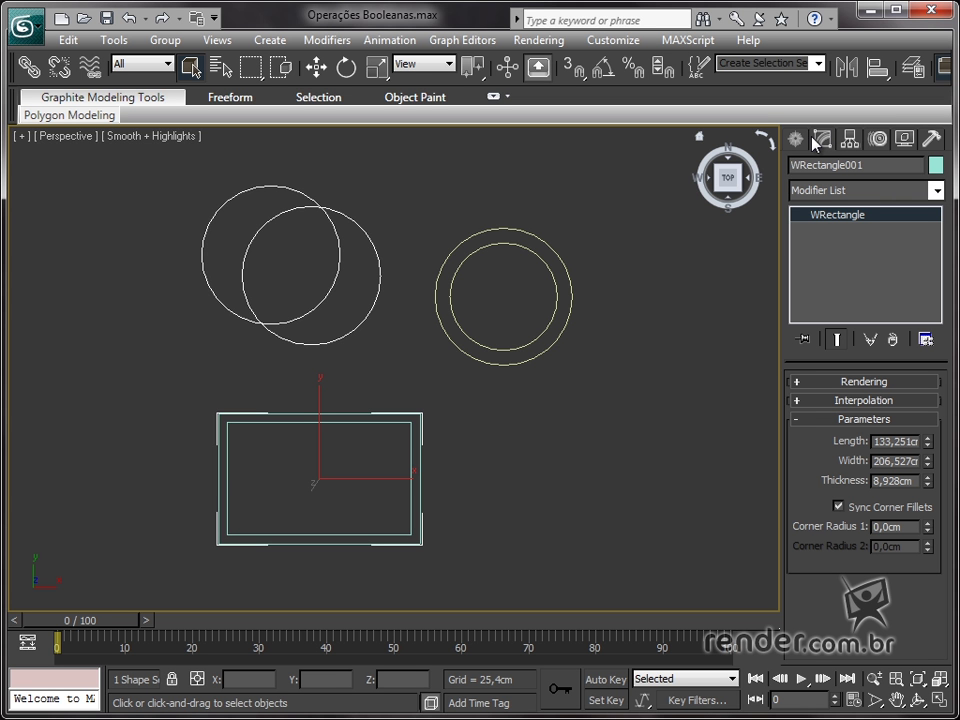
middle_click_drag(313, 484, 417, 385)
scroll(347, 339, "up", 5)
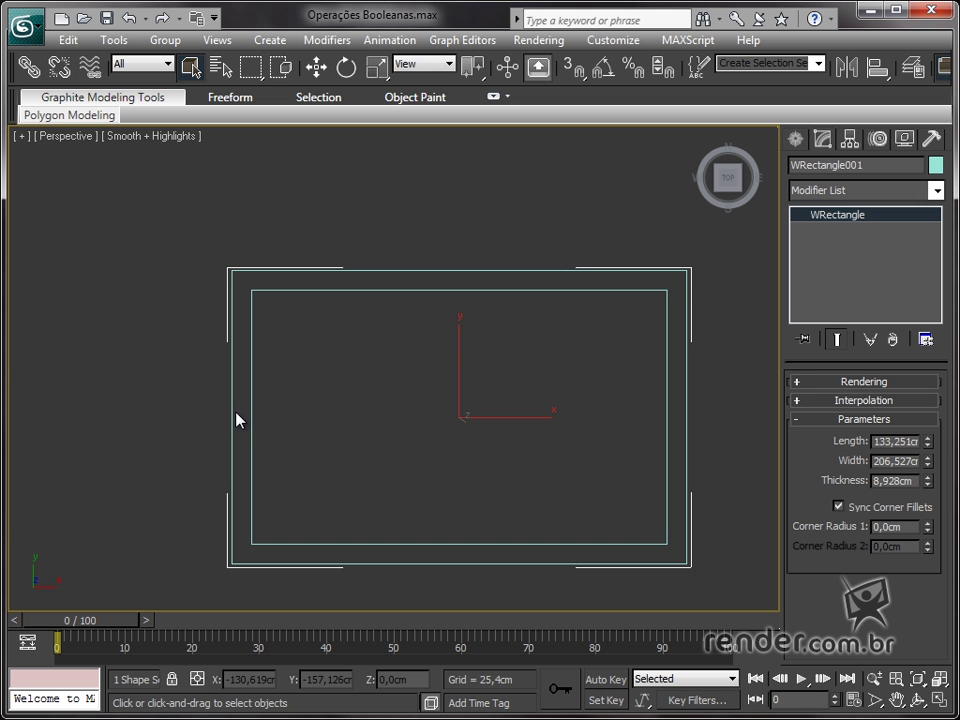
middle_click_drag(431, 461, 431, 403)
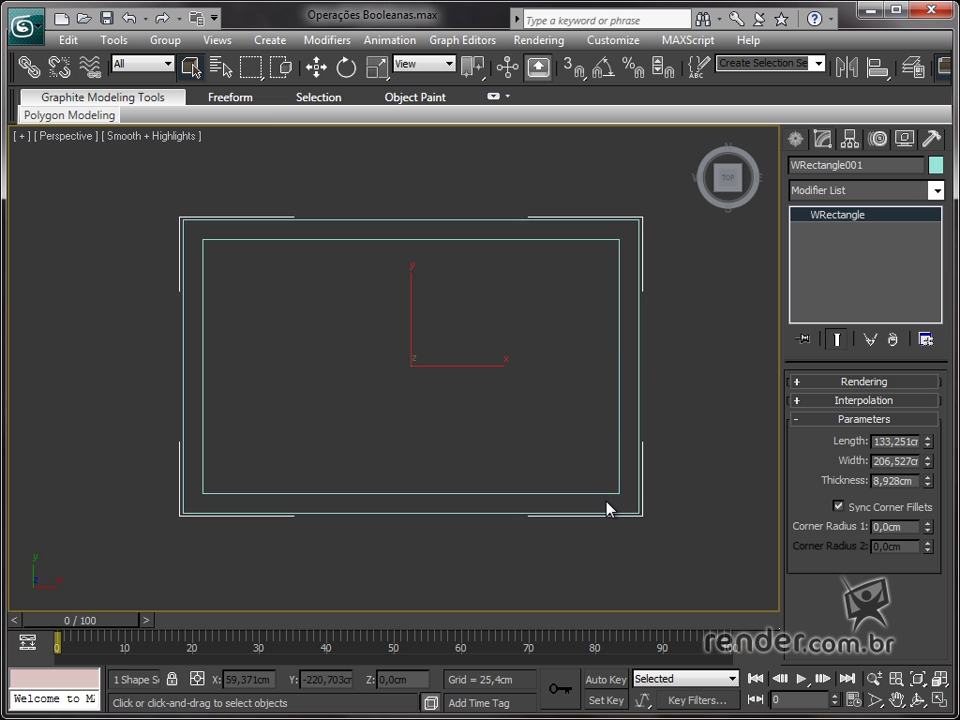
middle_click_drag(647, 364, 642, 369)
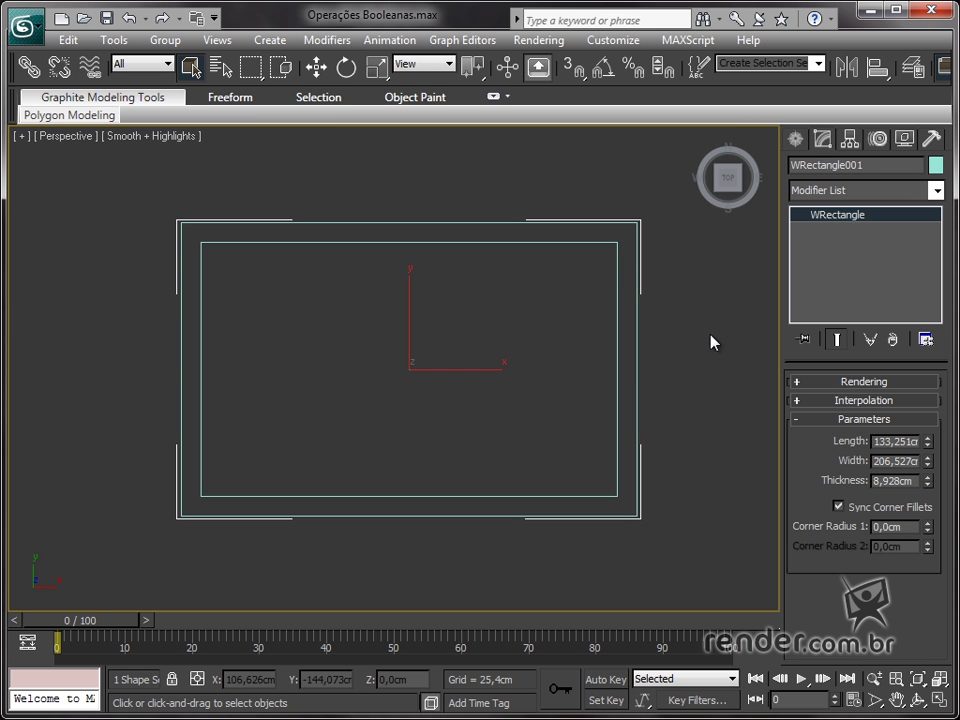
Try moving the inner circle of the concentric pair upward so that it crosses the outer circle
middle_click_drag(754, 332, 494, 426)
scroll(494, 426, "down", 1)
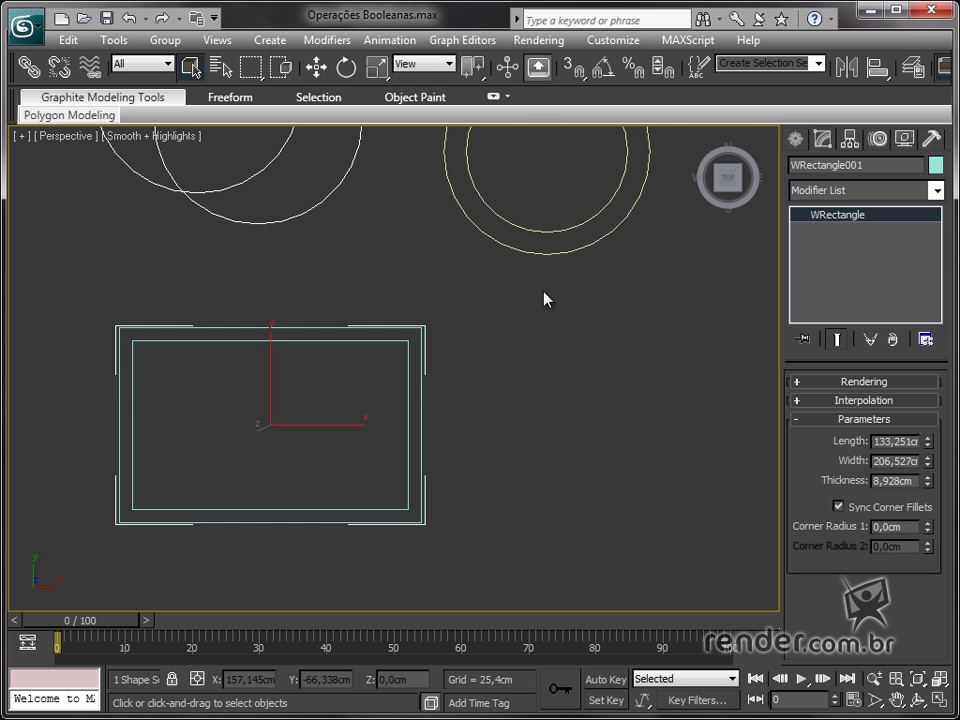
middle_click_drag(544, 298, 548, 466)
scroll(550, 457, "down", 1)
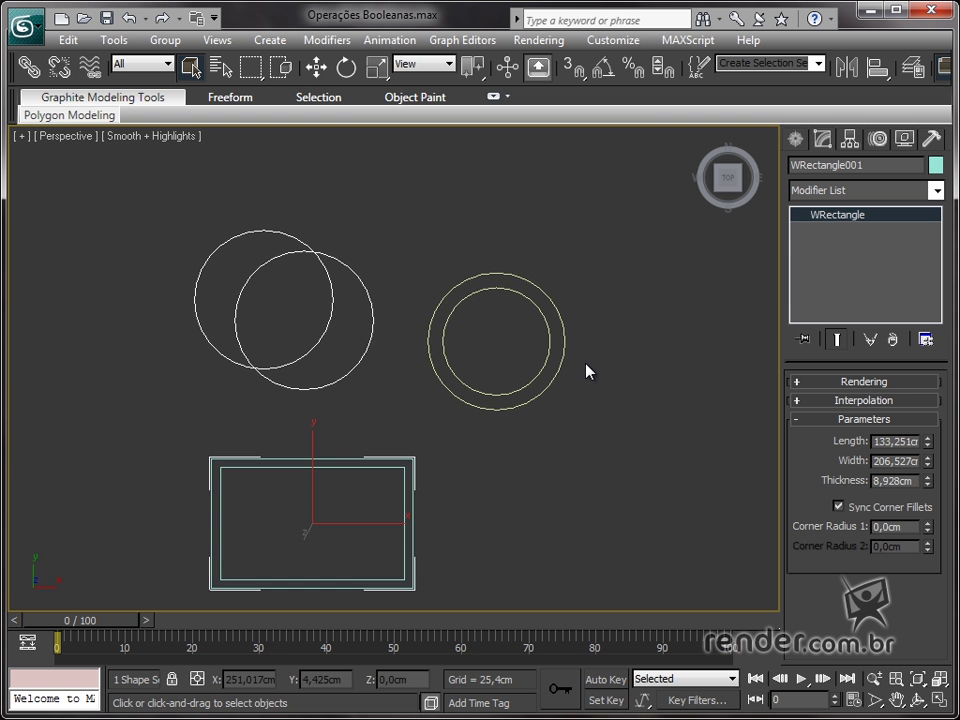
scroll(585, 369, "up", 3)
middle_click_drag(585, 369, 508, 418)
left_click_drag(412, 366, 435, 310)
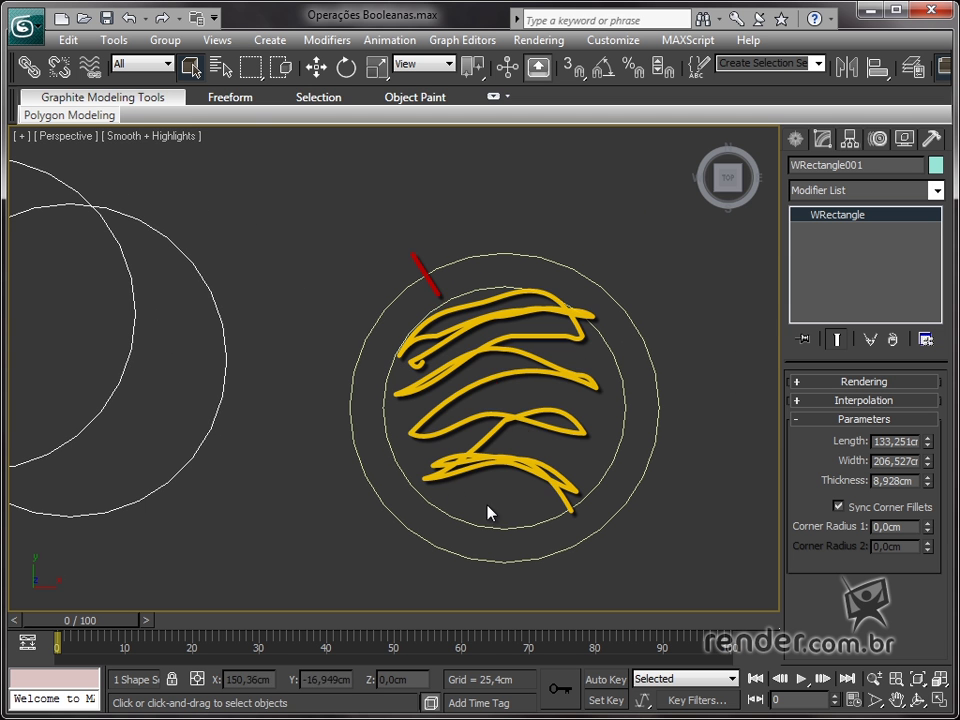
left_click(610, 353)
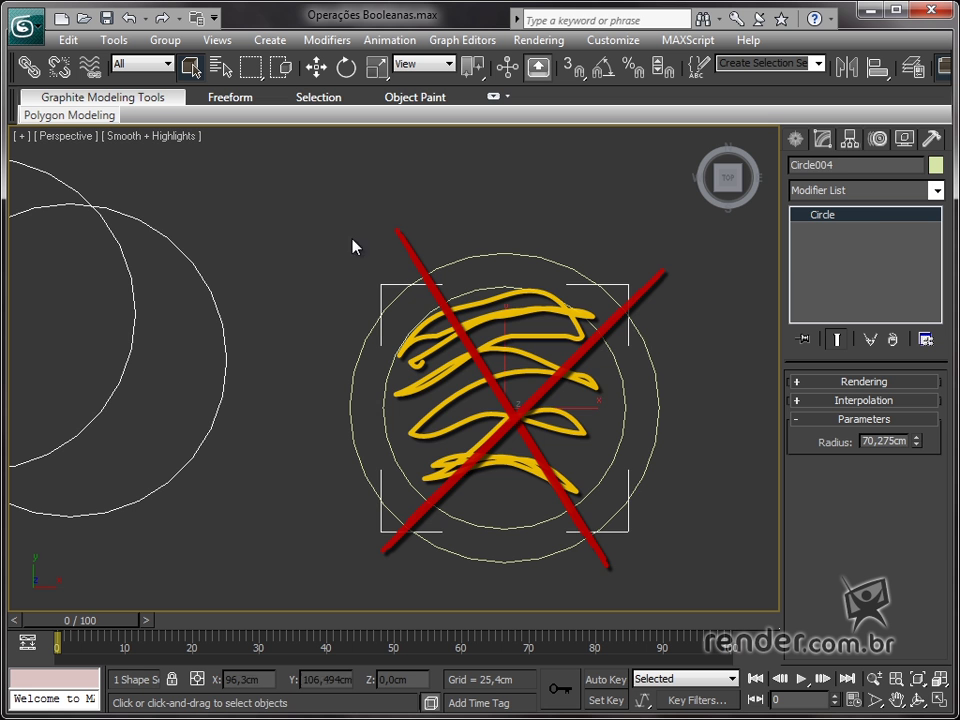
key("w")
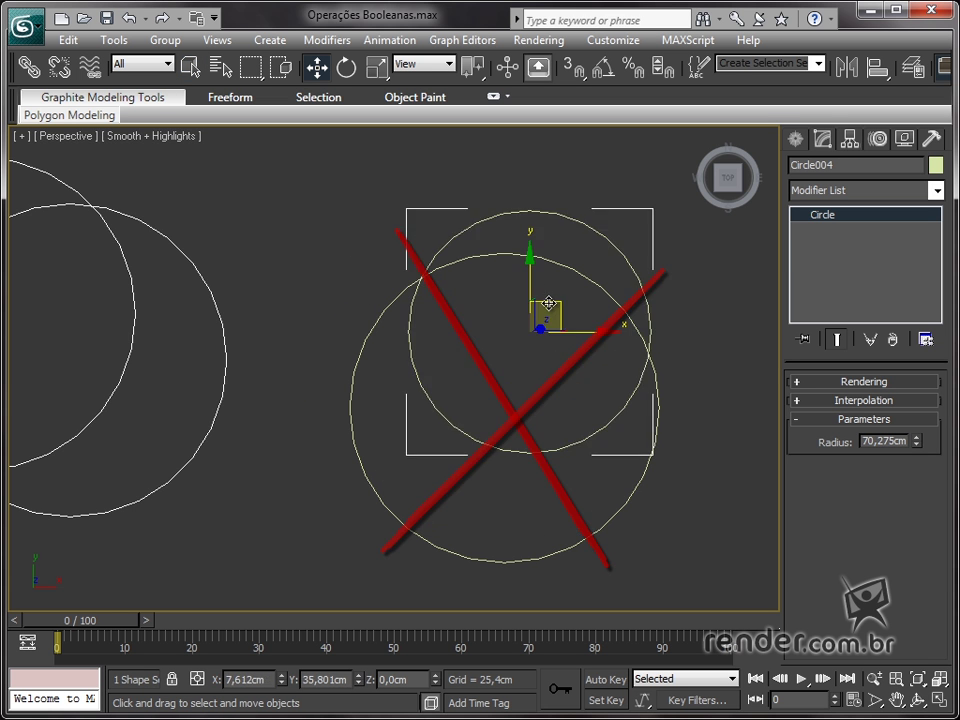
left_click(604, 482)
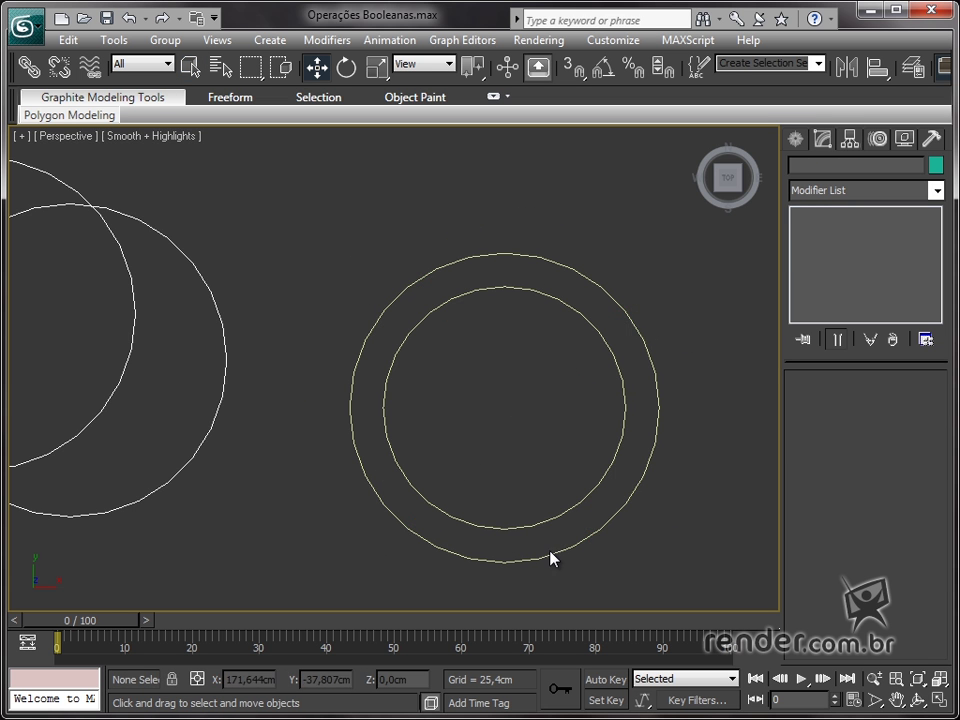
Compare the concentric circles with the overlapping circles and the double-outlined rectangle, checking the inner circle as a separate shape
middle_click_drag(550, 561, 516, 491)
scroll(559, 400, "down", 2)
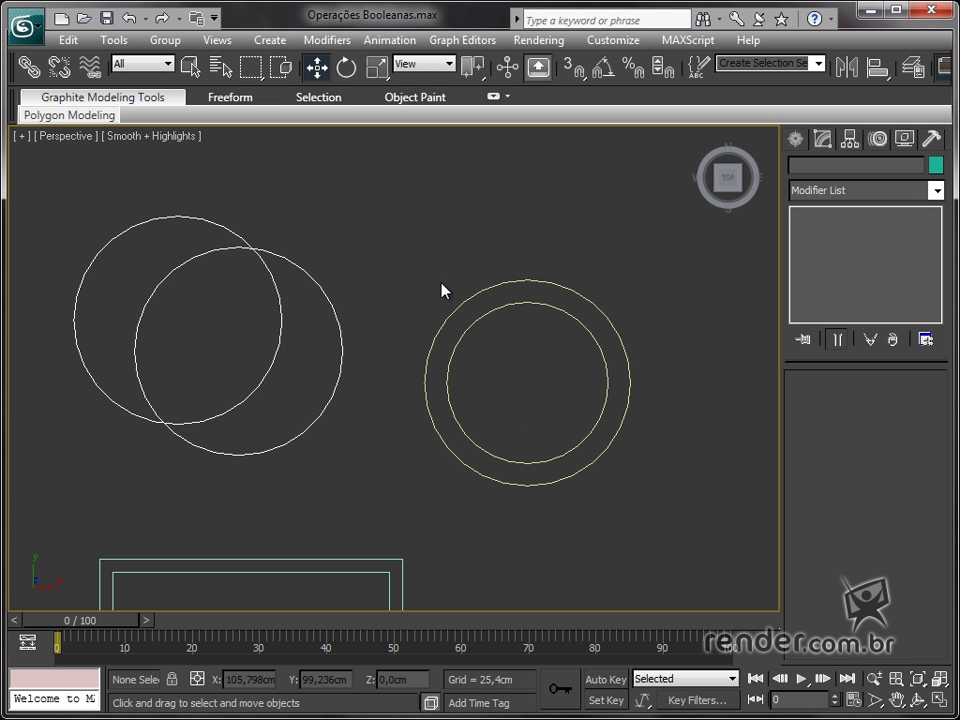
left_click(530, 459)
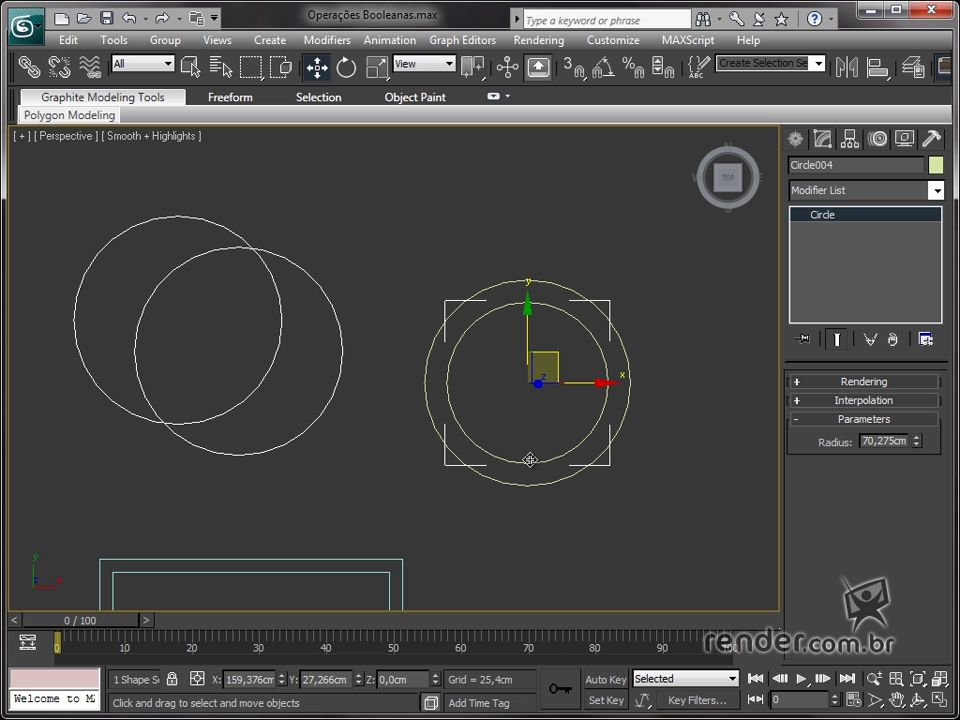
left_click(530, 525)
middle_click_drag(429, 502, 484, 380)
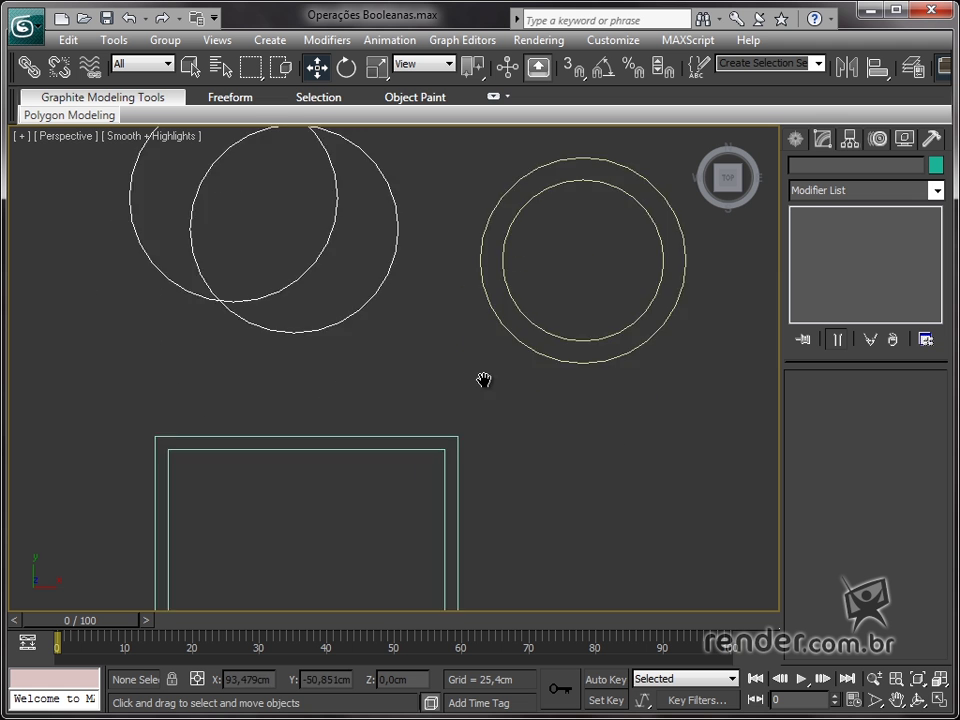
scroll(484, 380, "down", 3)
middle_click_drag(471, 429, 524, 416)
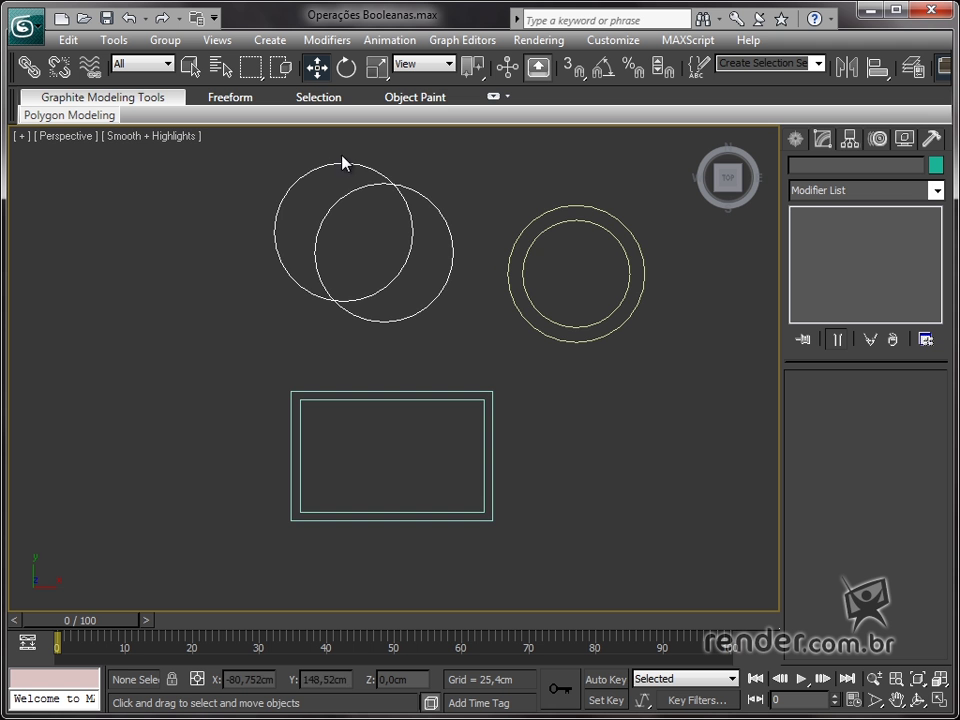
Select the upper-left circle of the overlapping pair for spline editing
middle_click_drag(480, 298, 467, 412)
scroll(626, 440, "up", 3)
scroll(630, 445, "up", 3)
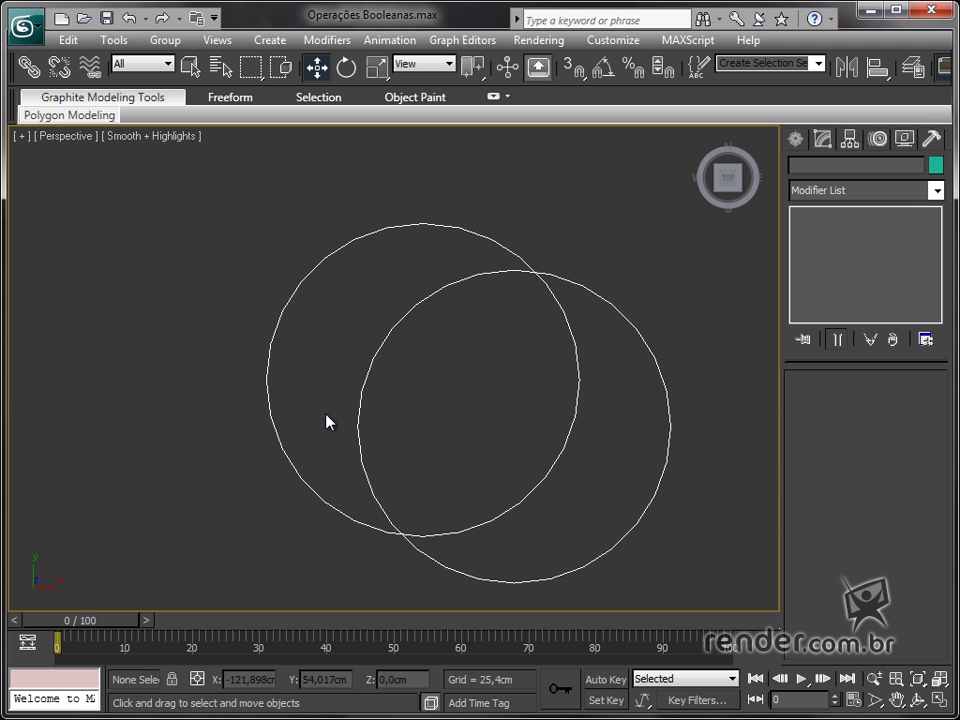
middle_click_drag(460, 451, 405, 410)
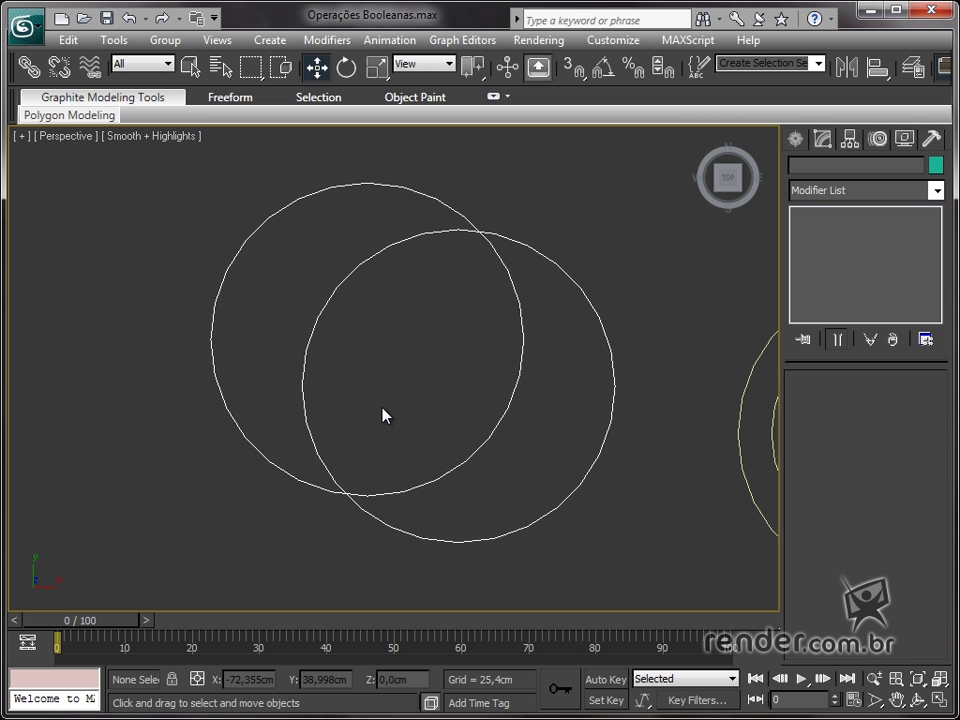
left_click(260, 226)
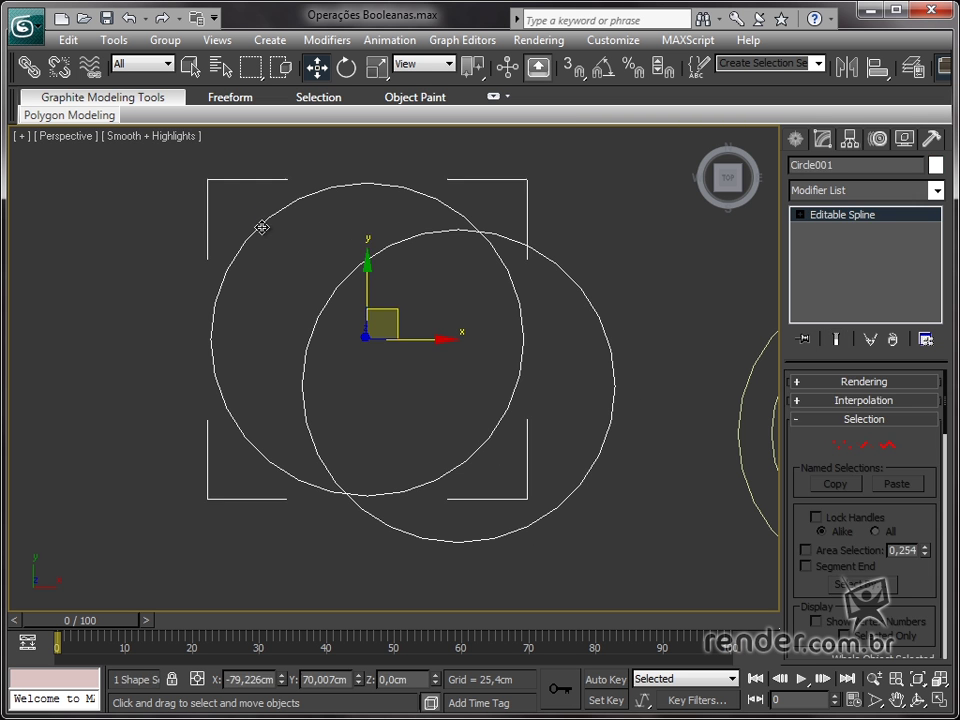
middle_click_drag(368, 319, 334, 302)
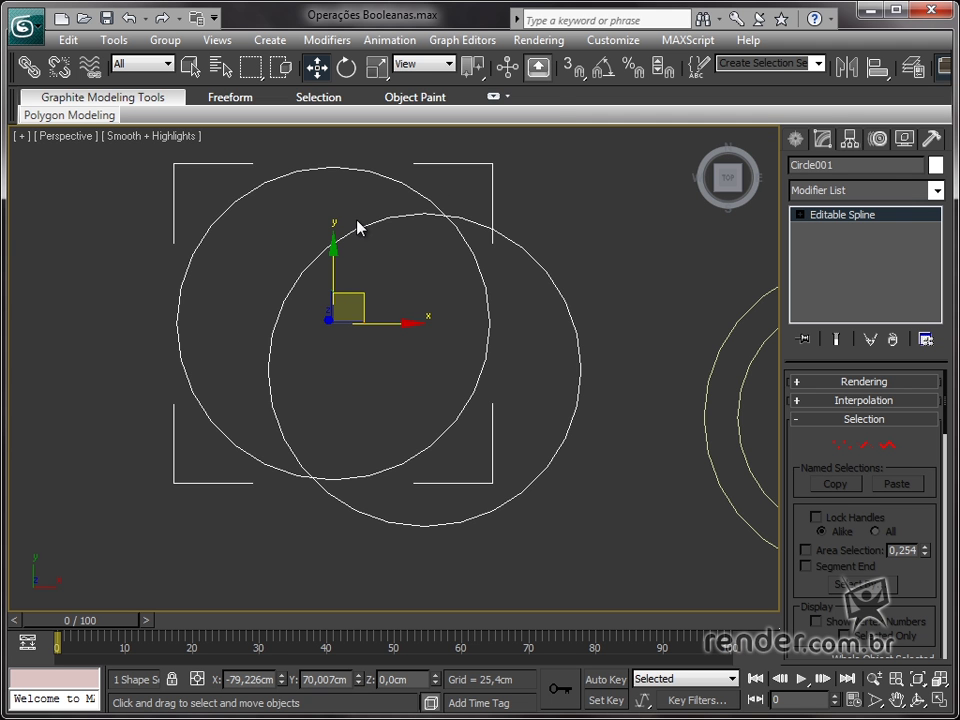
Review the conversion options for the selected circle, including Convert to Editable Spline, without applying any
right_click(390, 182)
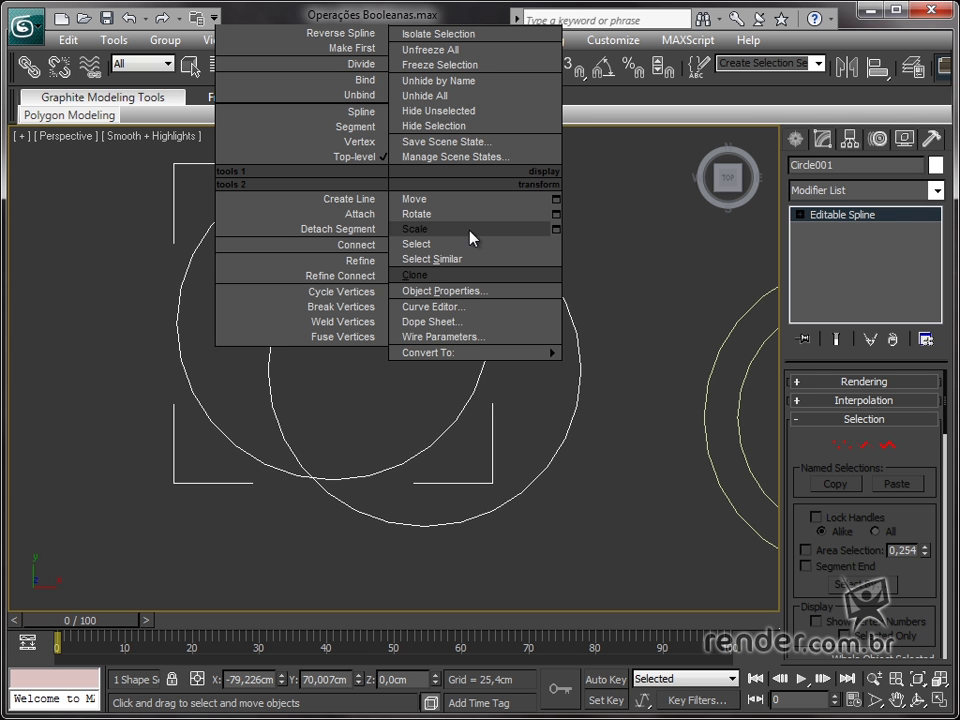
mouse_move(510, 354)
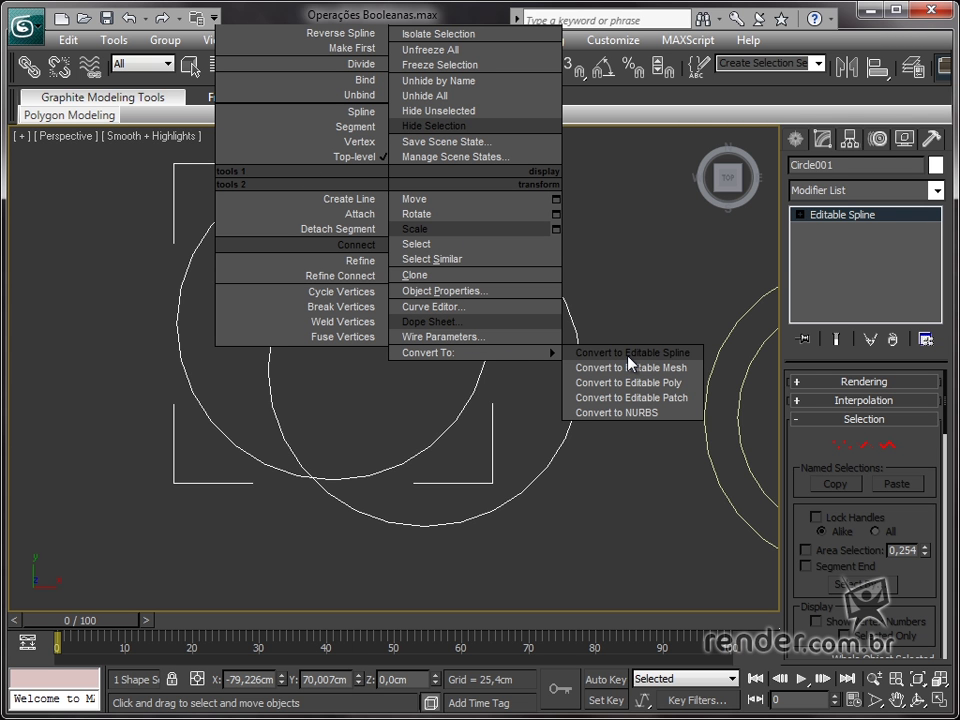
left_click(780, 288)
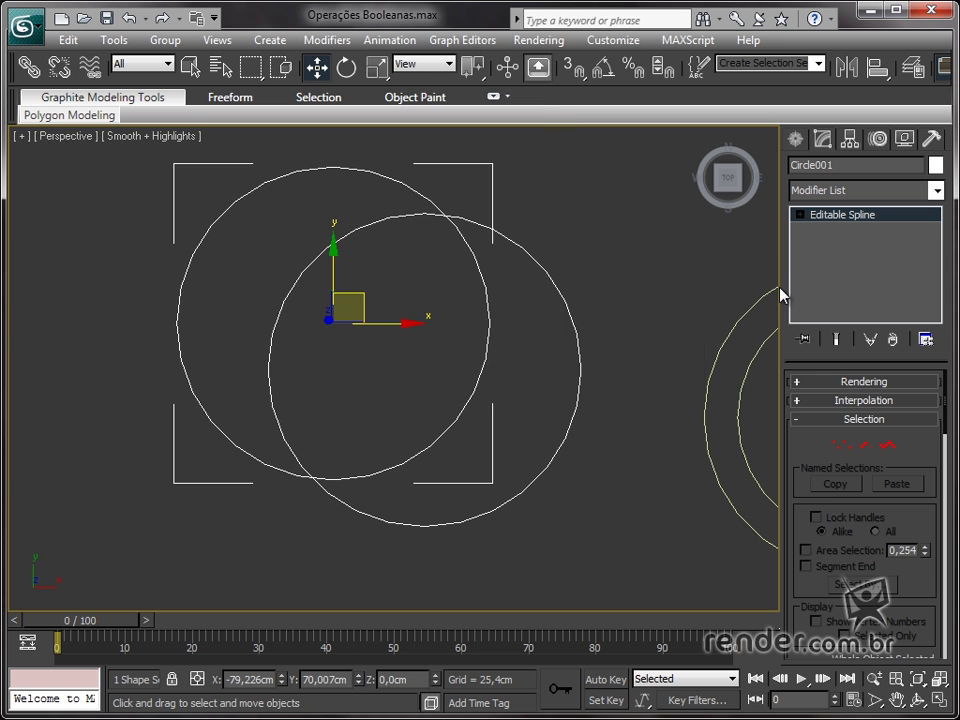
Attach the lower-right overlapping circle to the selected editable spline so both form one shape
left_click_drag(932, 454, 856, 173)
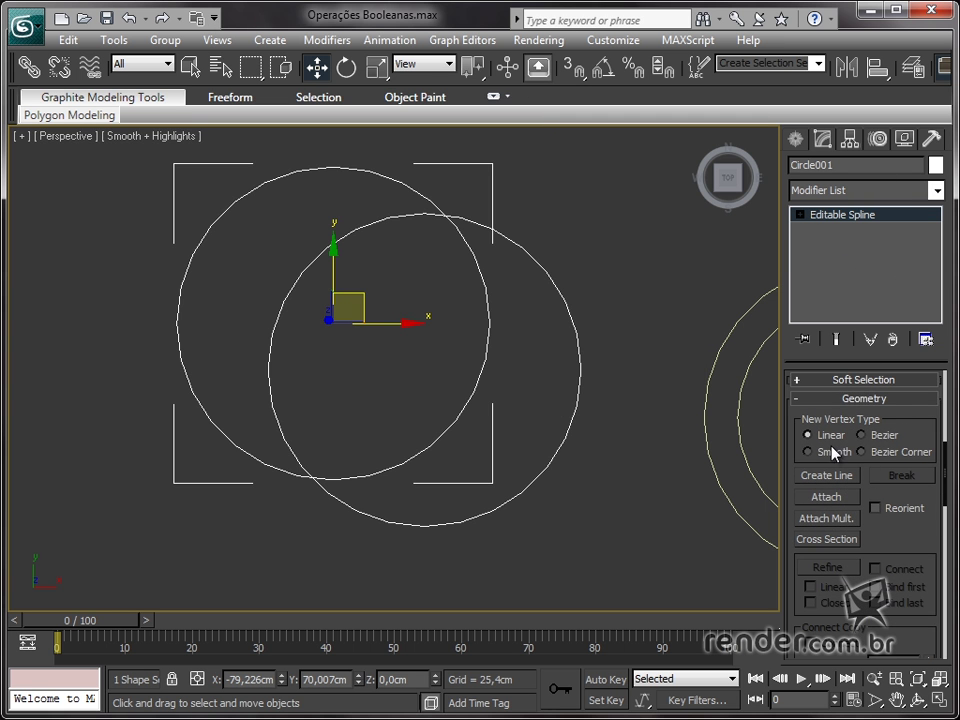
left_click(828, 497)
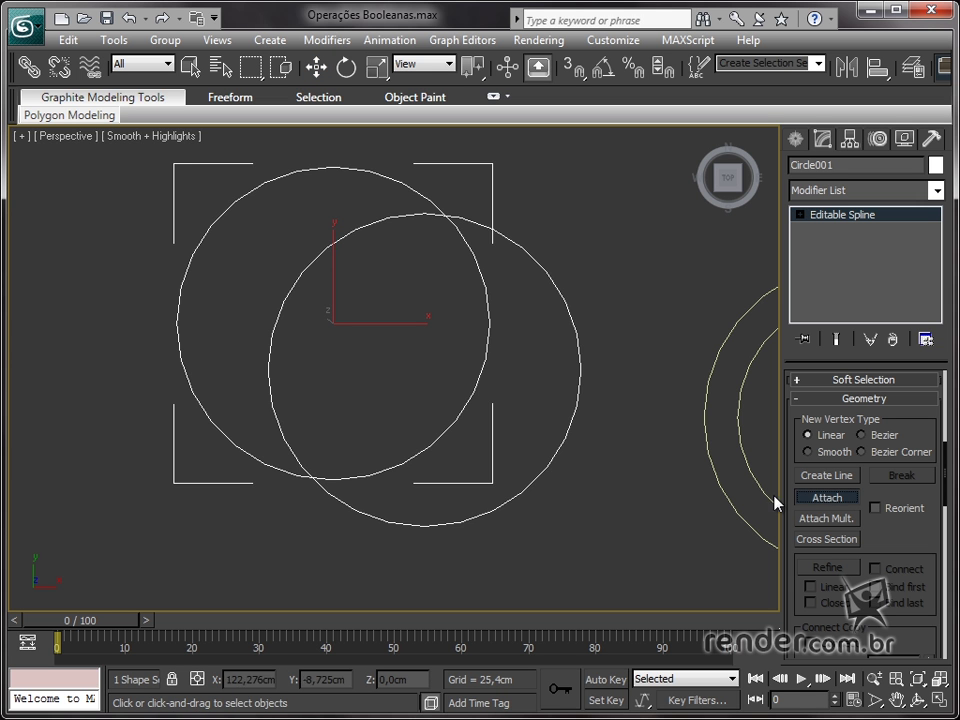
left_click(579, 332)
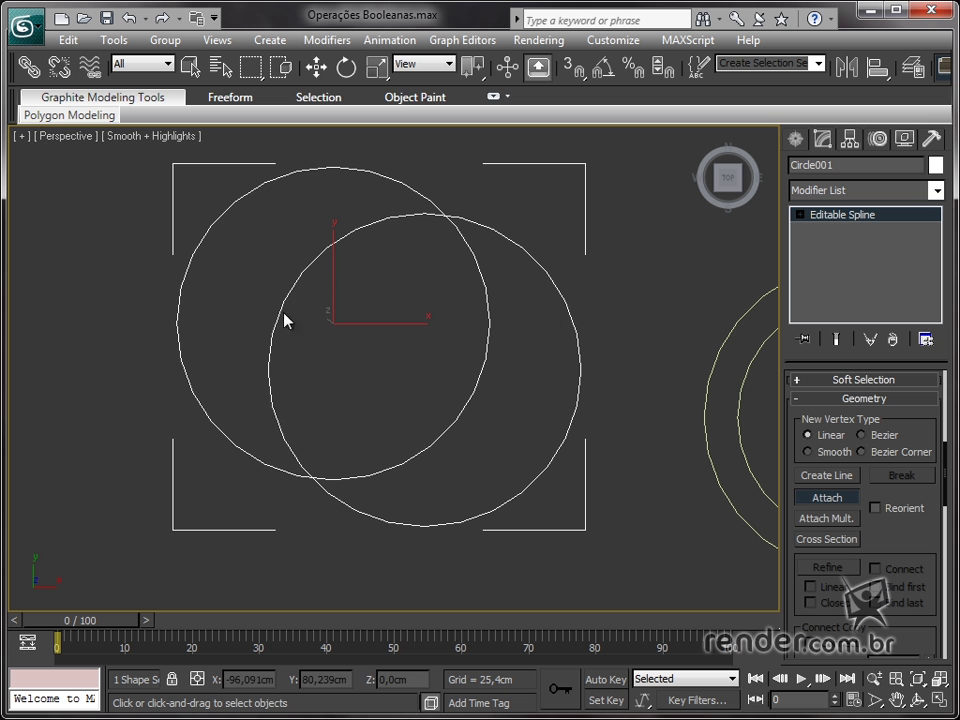
Leave attach mode and move the combined circles together as one object to about X -72.8 cm, Y 43.6 cm
left_click(317, 70)
left_click(636, 253)
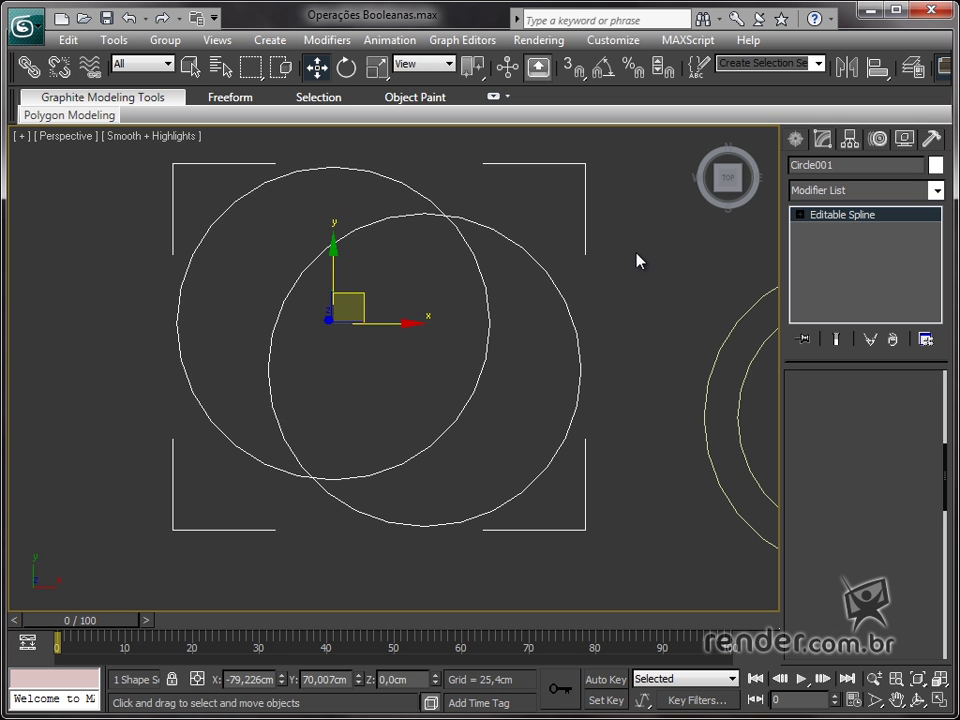
left_click(542, 268)
left_click_drag(368, 303, 334, 390)
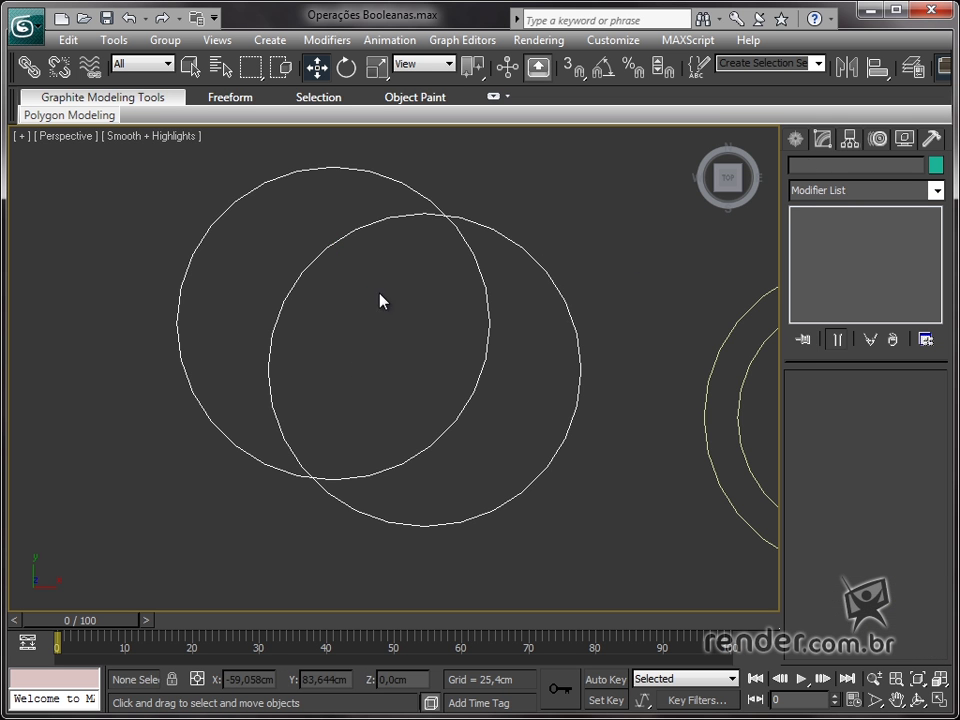
left_click_drag(434, 190, 366, 362)
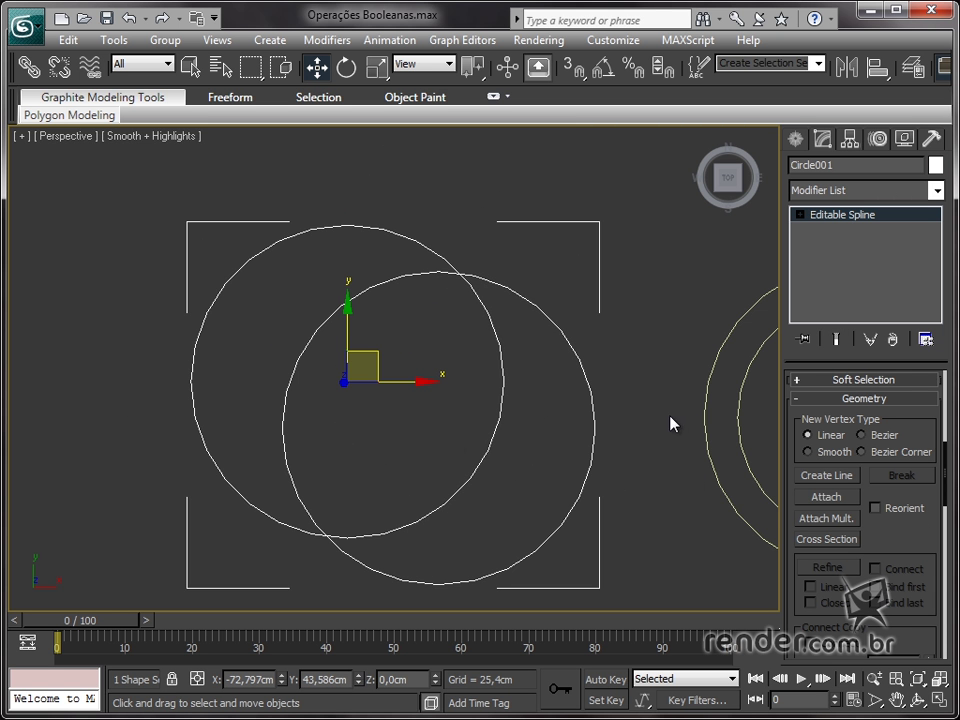
middle_click_drag(468, 447, 459, 379)
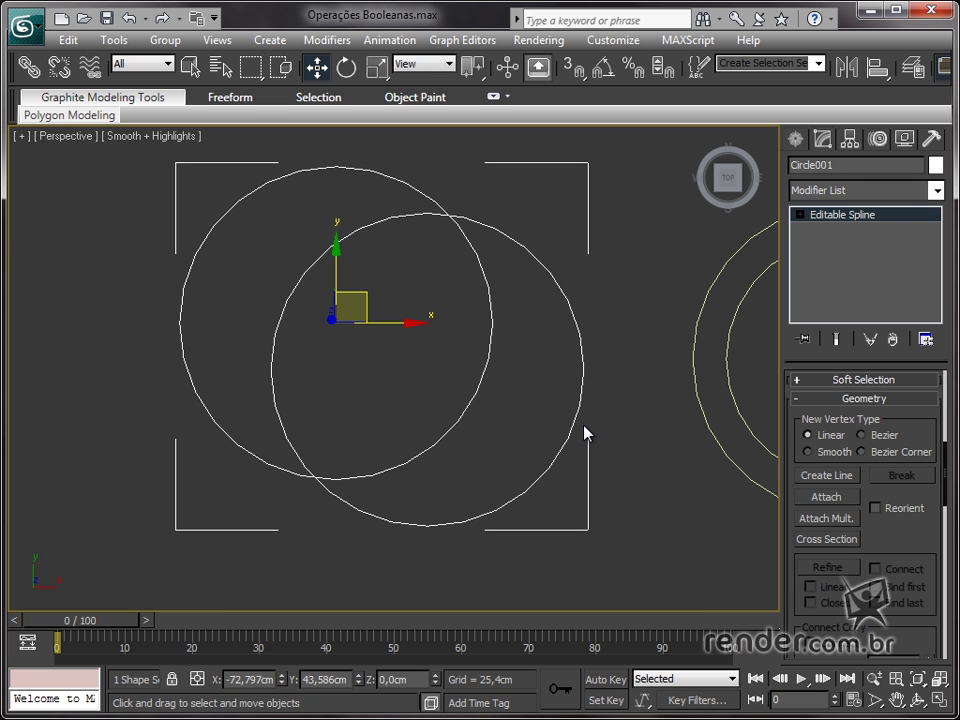
At the Spline sub-object level, shift the upper-left and lower-right circles slightly and individually, keeping them overlapping
left_click(799, 214)
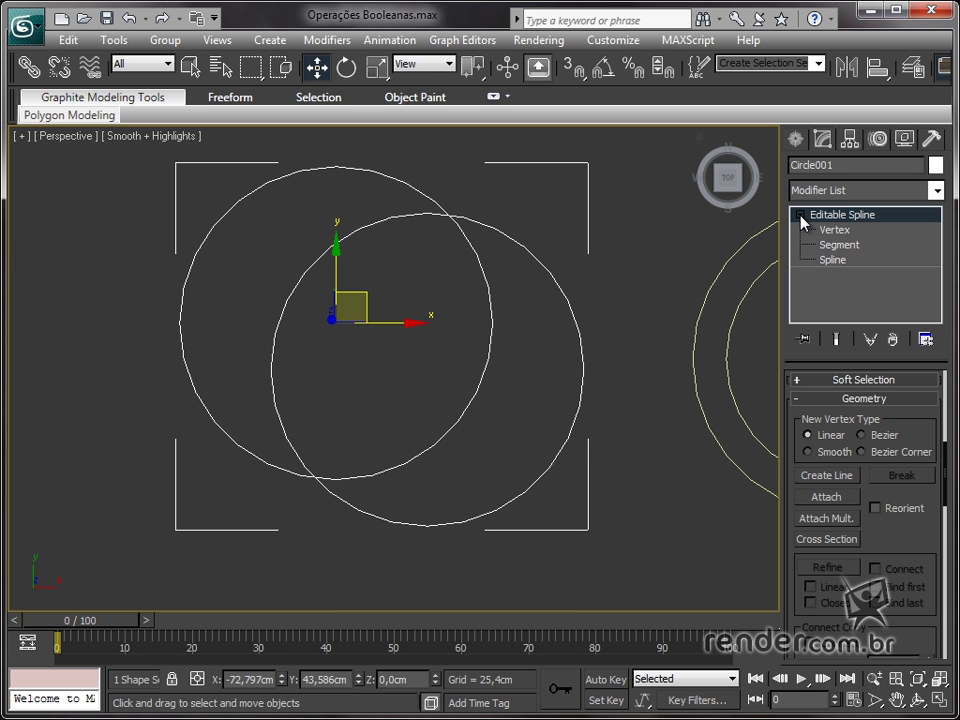
left_click(834, 260)
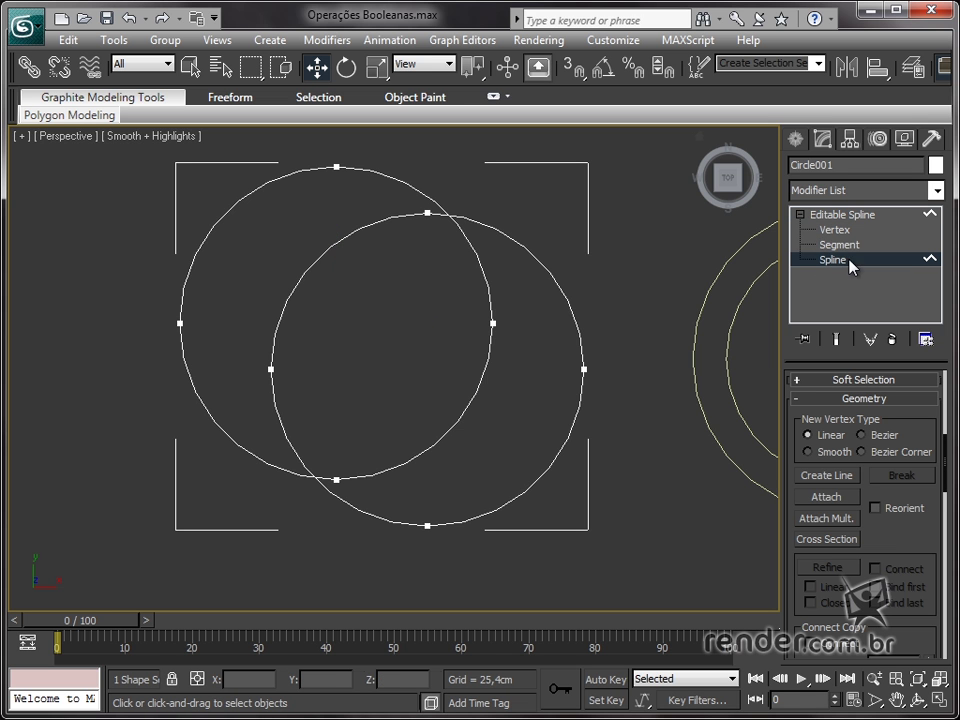
left_click(576, 340)
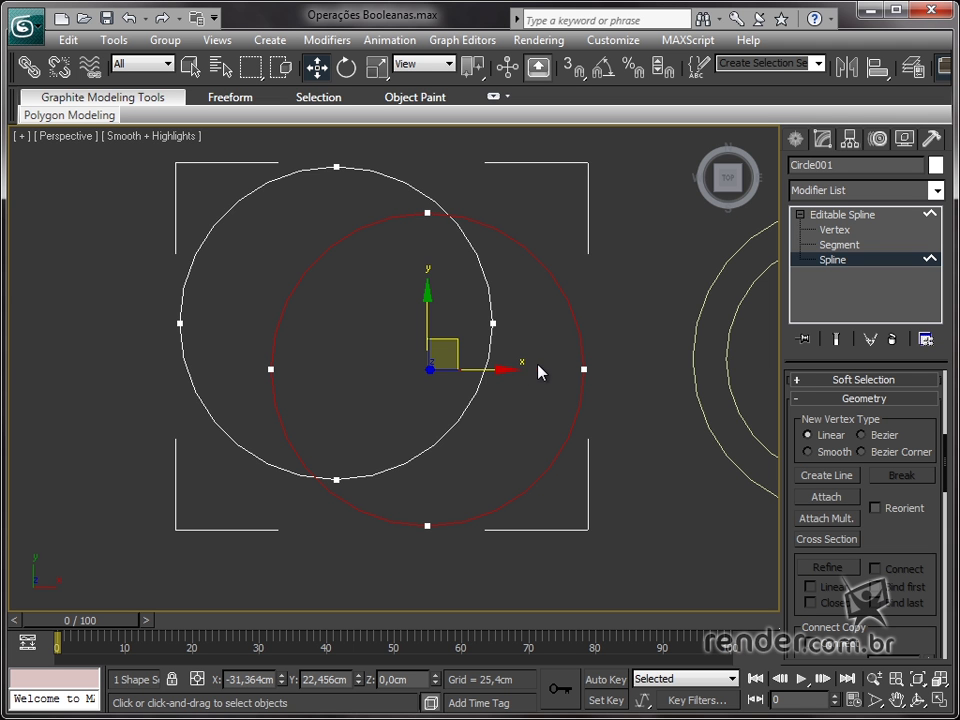
left_click(456, 416)
mouse_move(362, 294)
left_mouse_down()
mouse_move(274, 306)
mouse_move(328, 313)
mouse_move(374, 297)
left_mouse_up()
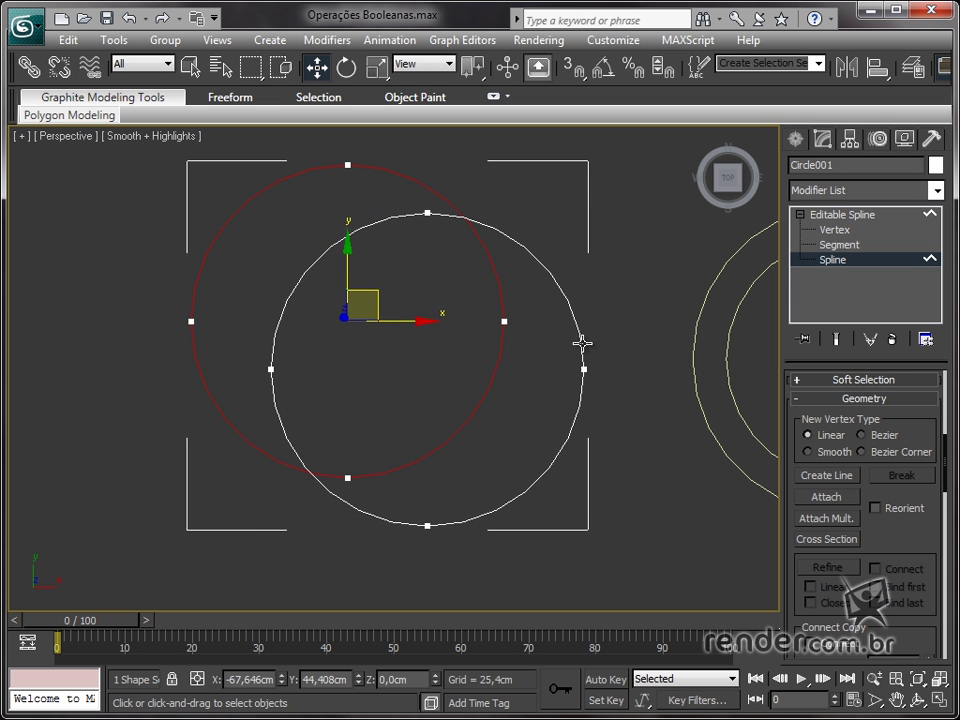
left_click(580, 339)
mouse_move(446, 343)
left_mouse_down()
mouse_move(411, 356)
mouse_move(451, 352)
left_mouse_up()
middle_click_drag(525, 376, 529, 355)
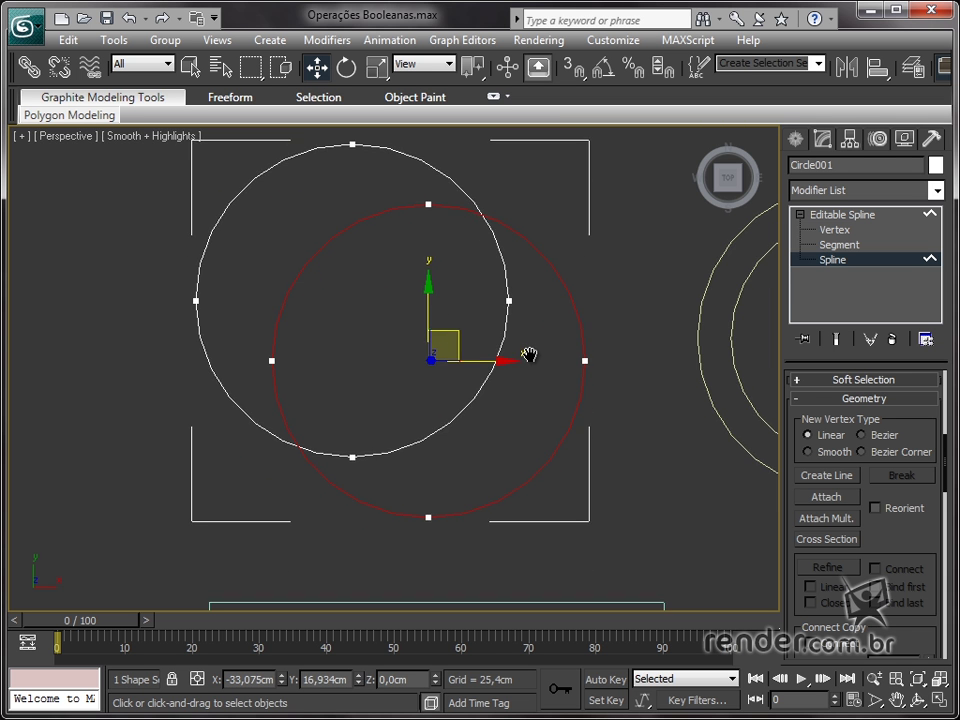
Subtract the lower-right circle from the upper-left circle using the spline Boolean with the Subtraction option
left_click(437, 165)
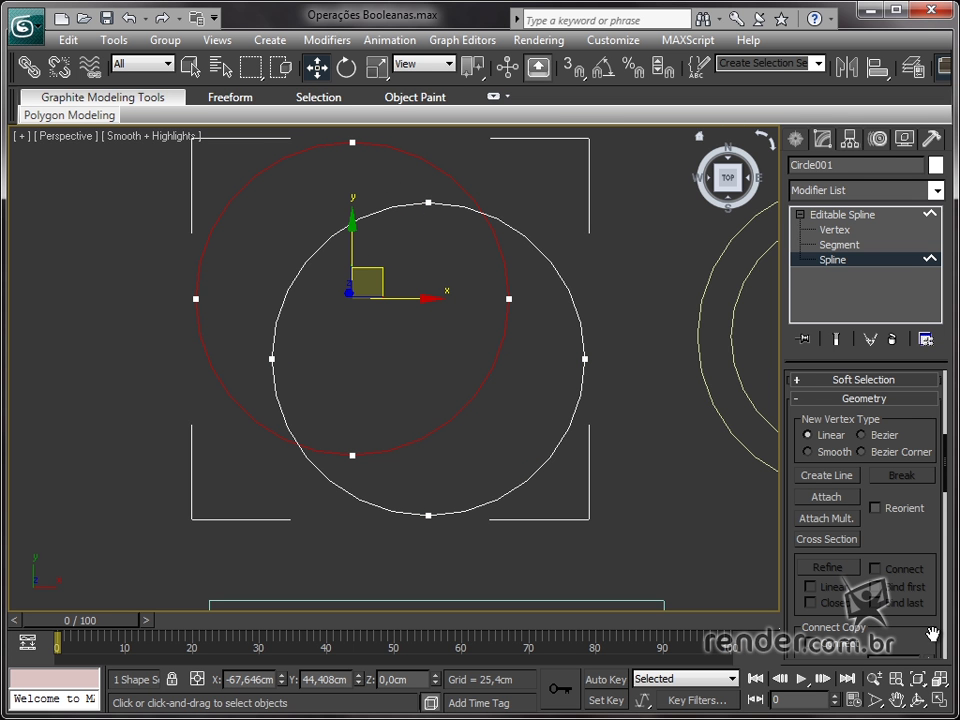
left_click_drag(917, 600, 896, 279)
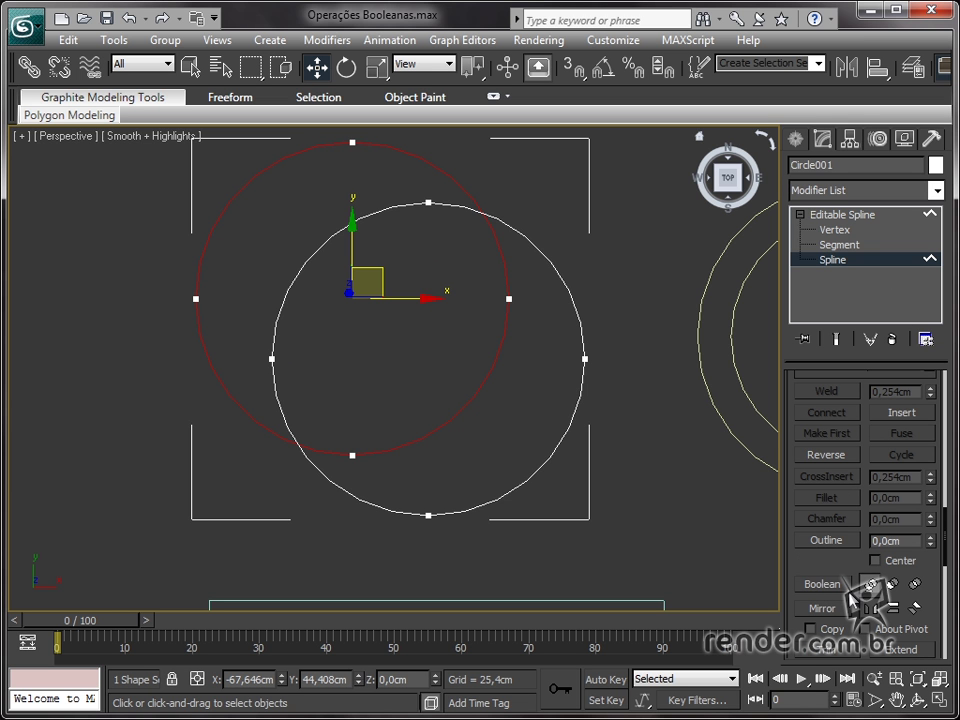
left_click(893, 584)
left_click(822, 584)
left_click(567, 425)
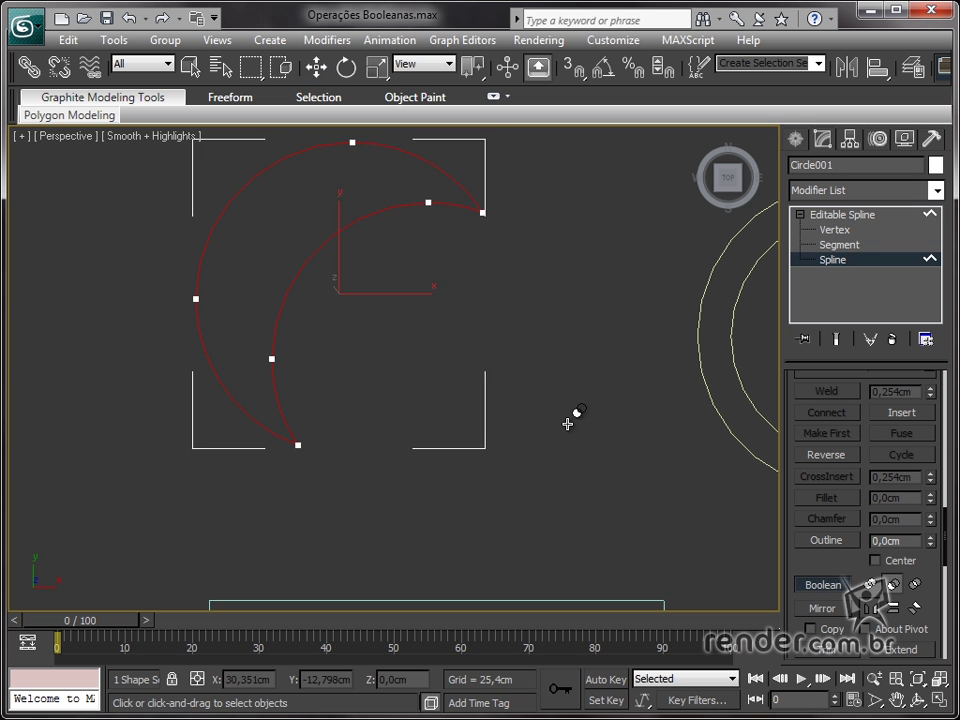
middle_click_drag(356, 328, 438, 449)
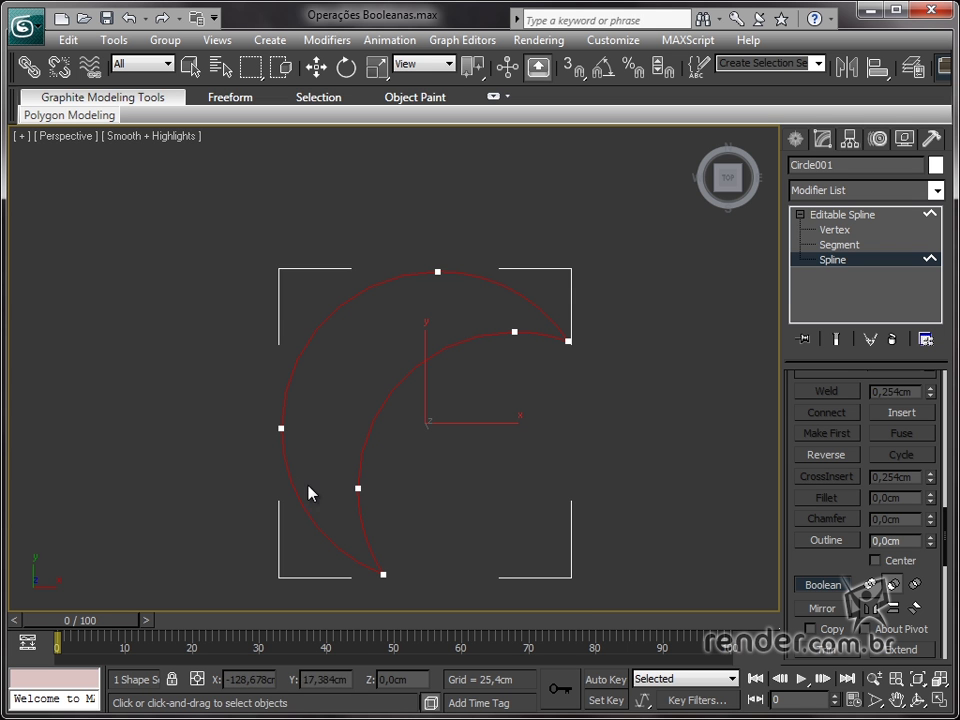
middle_click_drag(484, 509, 466, 451)
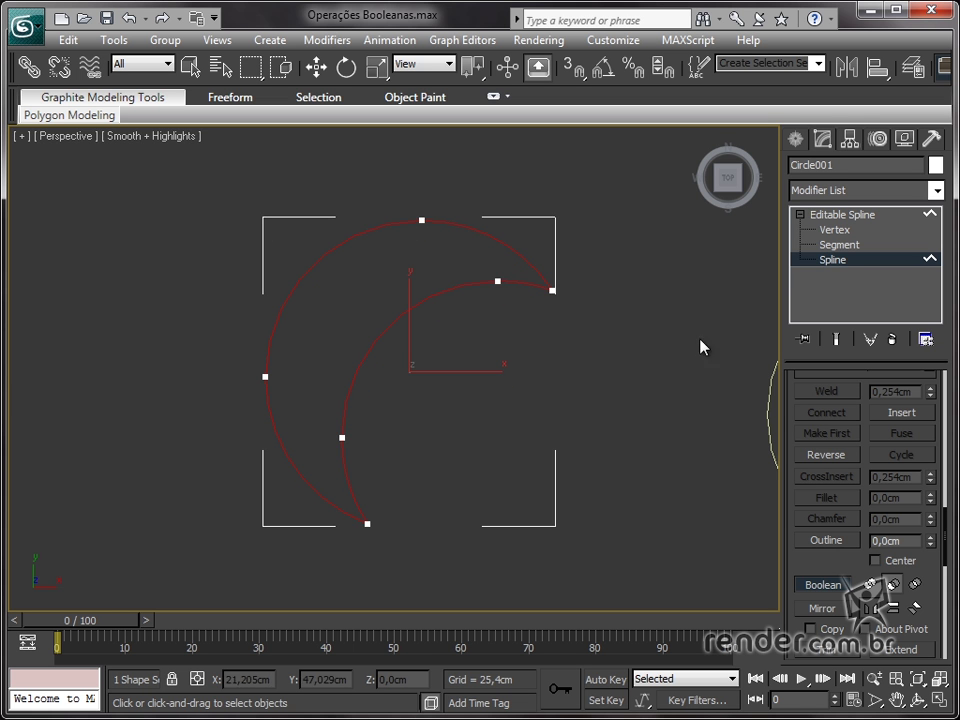
Leave Spline sub-object editing and check the crescent as one whole object beside the concentric circles and rectangle
left_click(930, 259)
key("w")
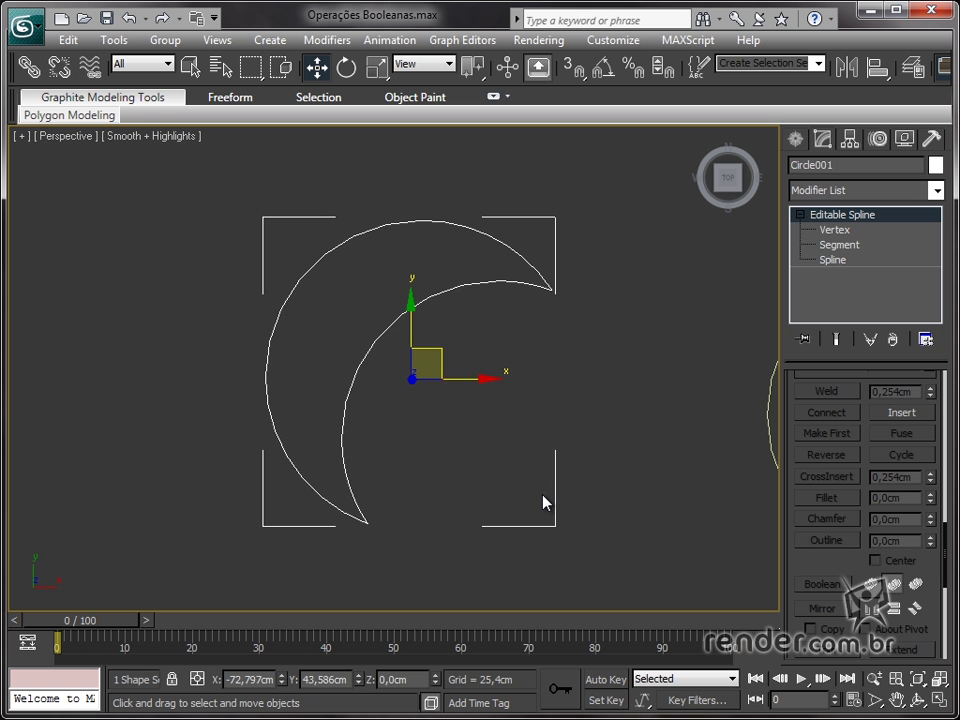
left_click(620, 512)
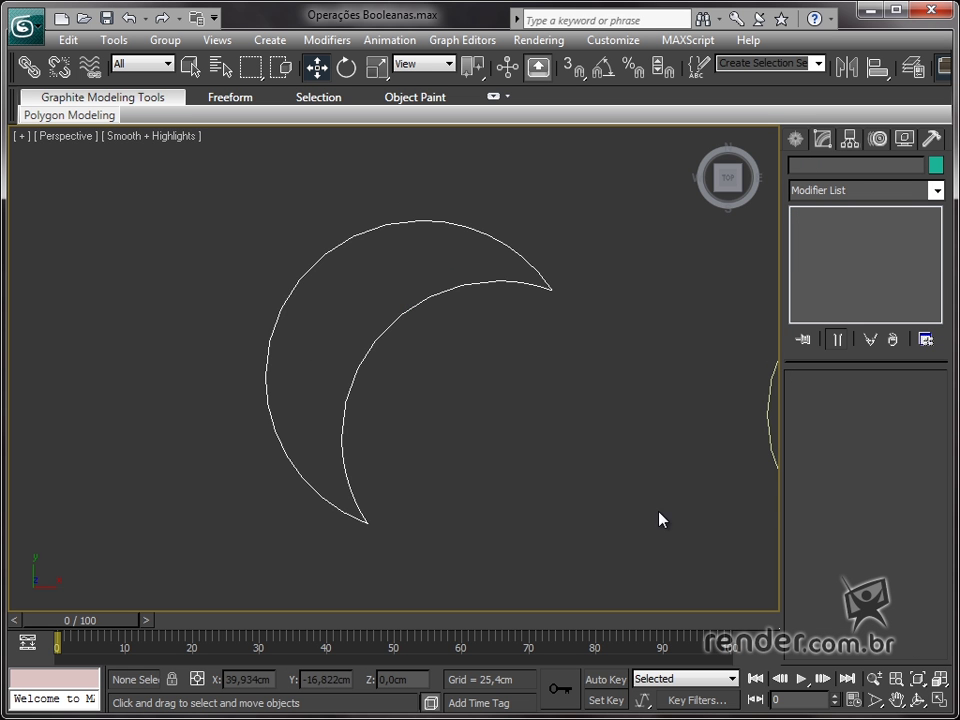
middle_click_drag(658, 519, 445, 393)
scroll(580, 511, "down", 5)
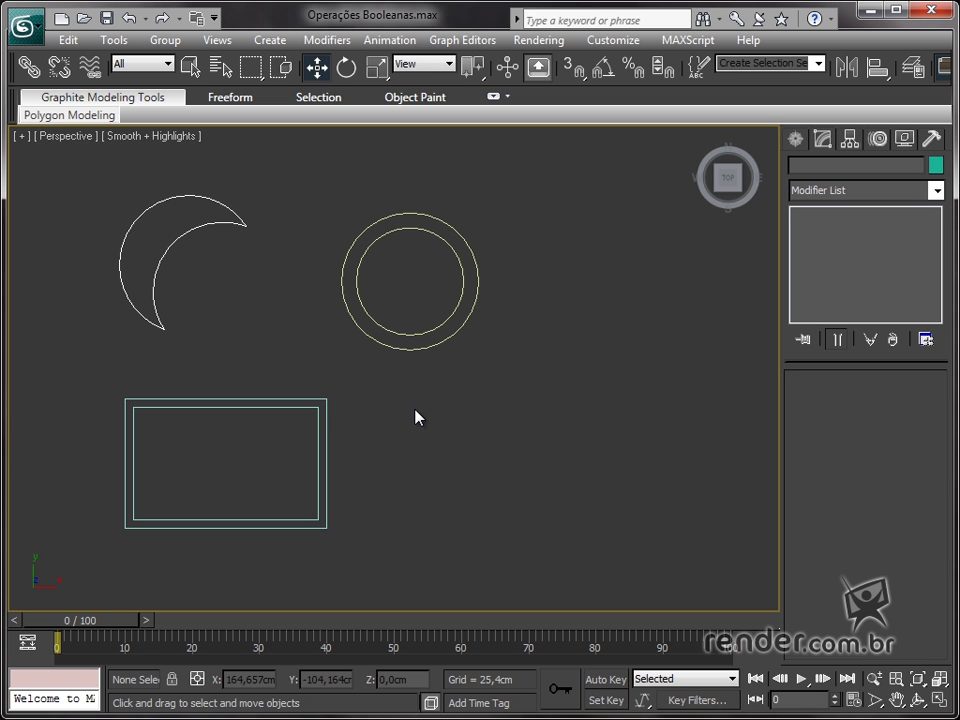
middle_click_drag(414, 403, 426, 400)
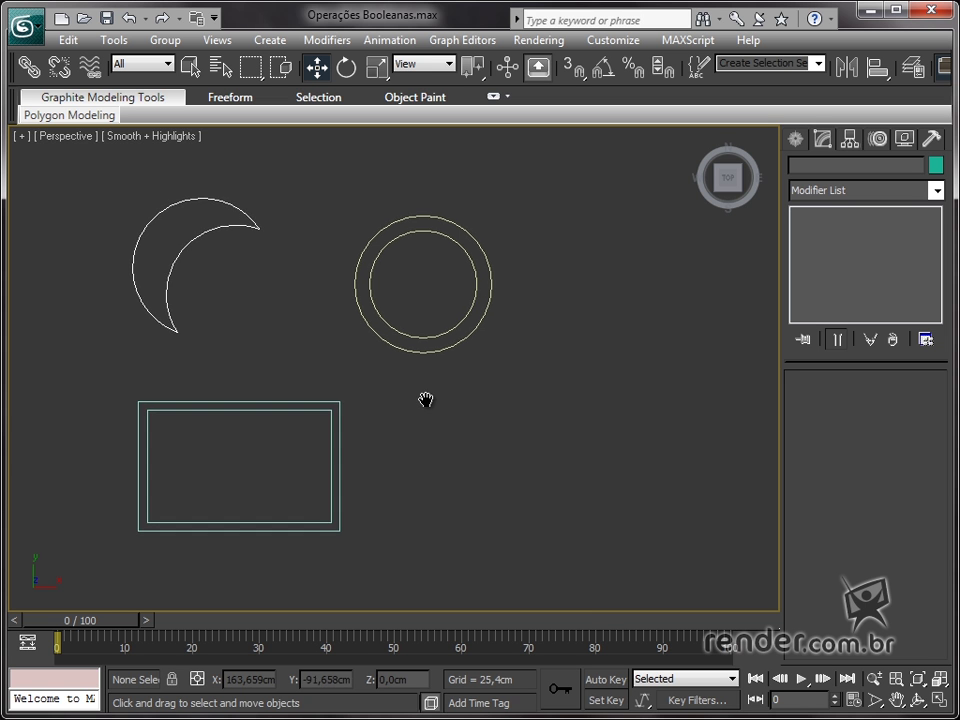
left_click(216, 224)
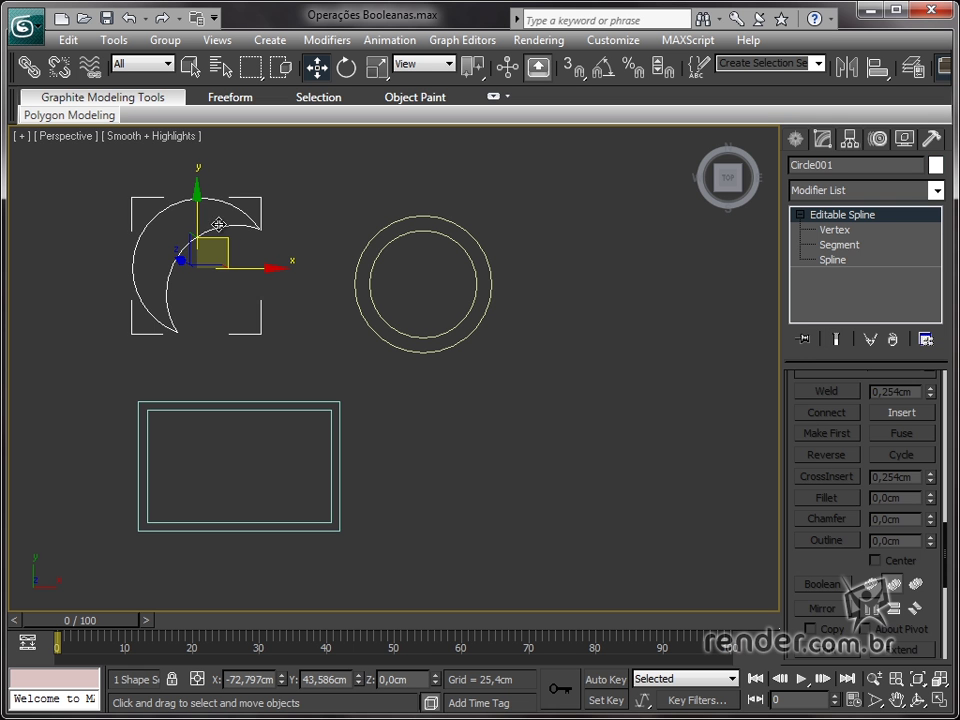
left_click(637, 346)
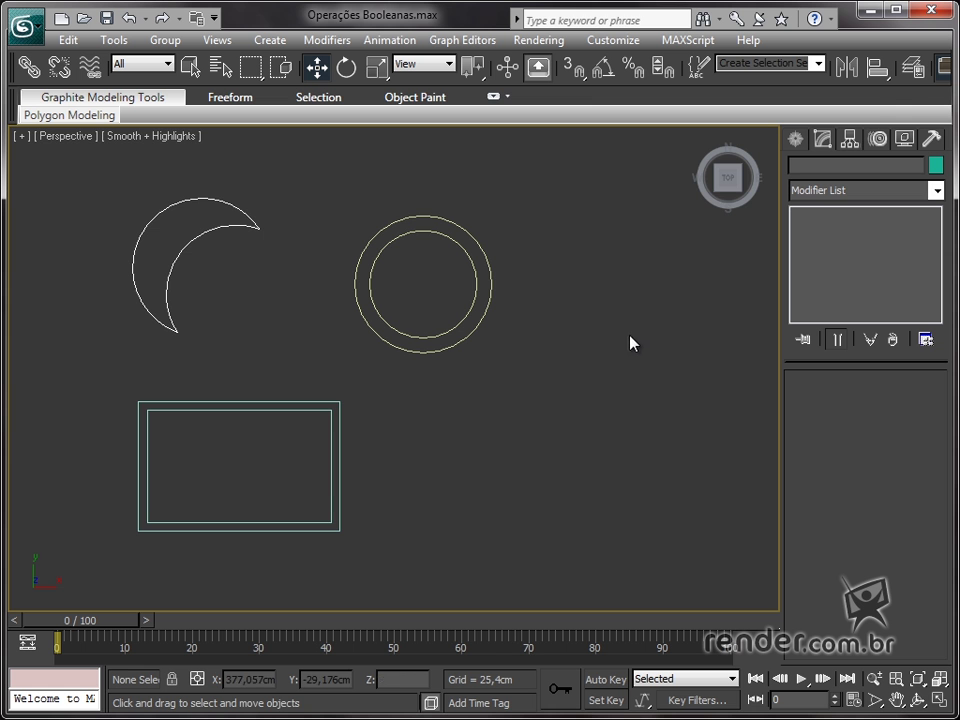
Hide the 0 (default) layer and unhide the Union layer so only the rectangle and star are displayed
left_click(912, 68)
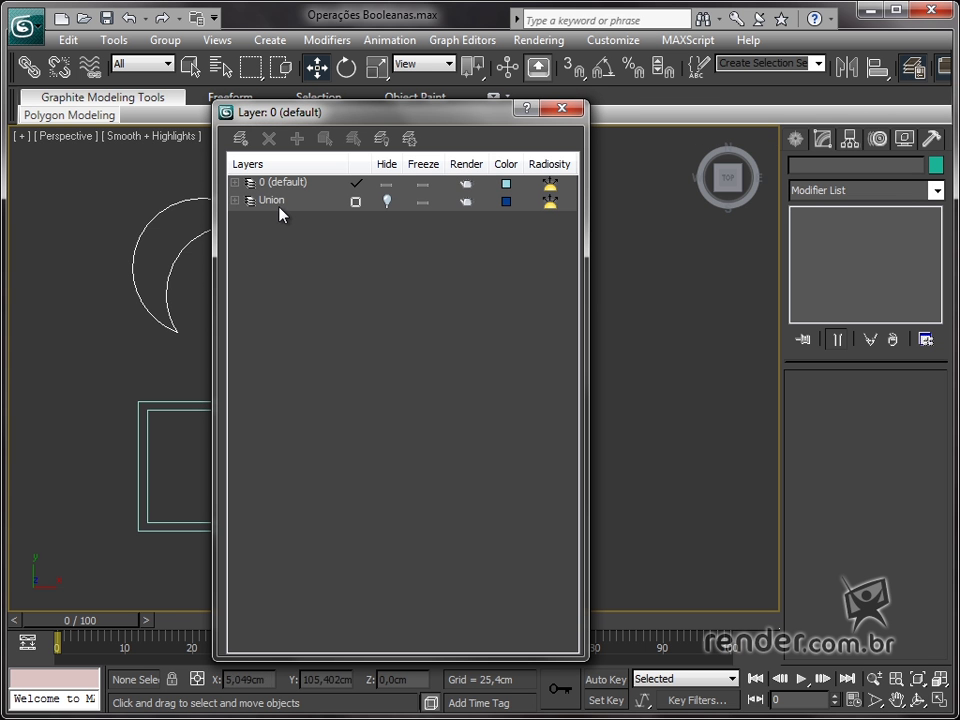
left_click(386, 184)
left_click(386, 201)
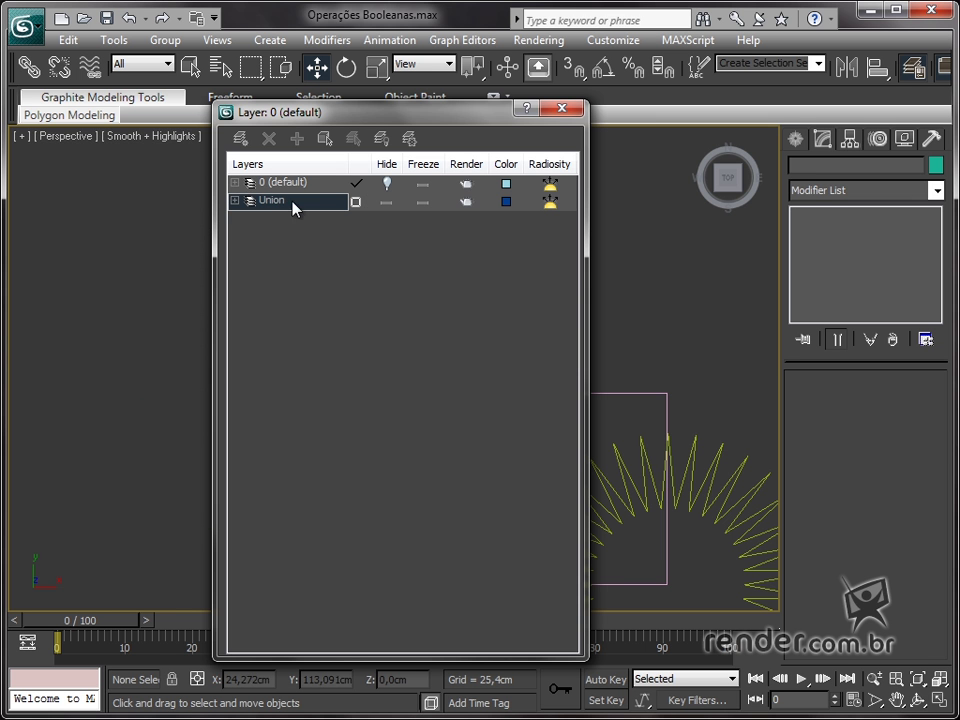
left_click_drag(456, 115, 243, 102)
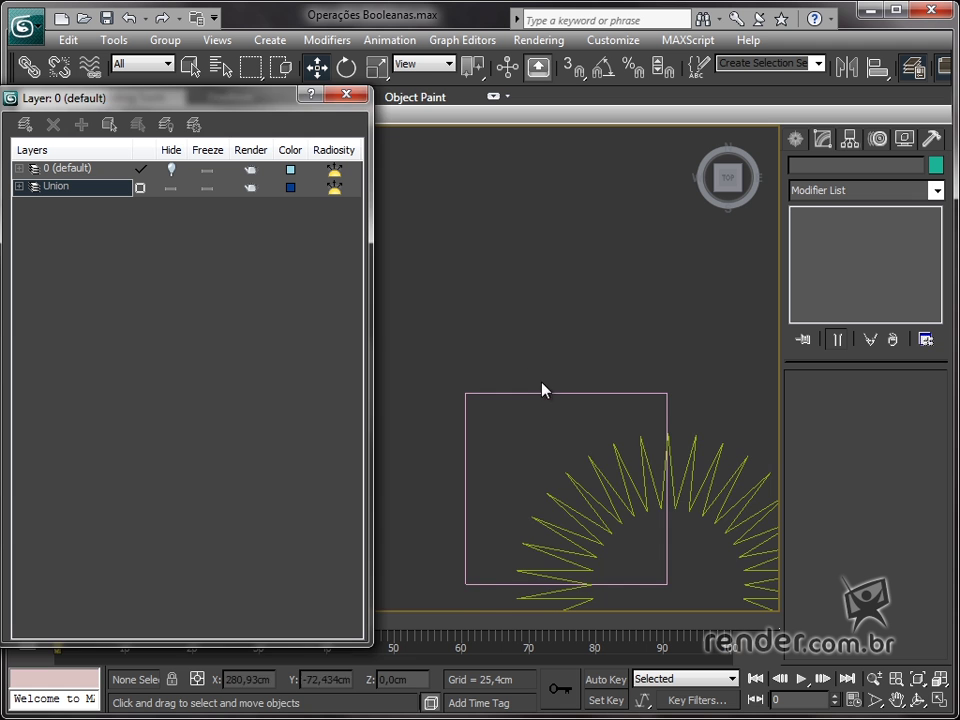
middle_click_drag(544, 390, 485, 313)
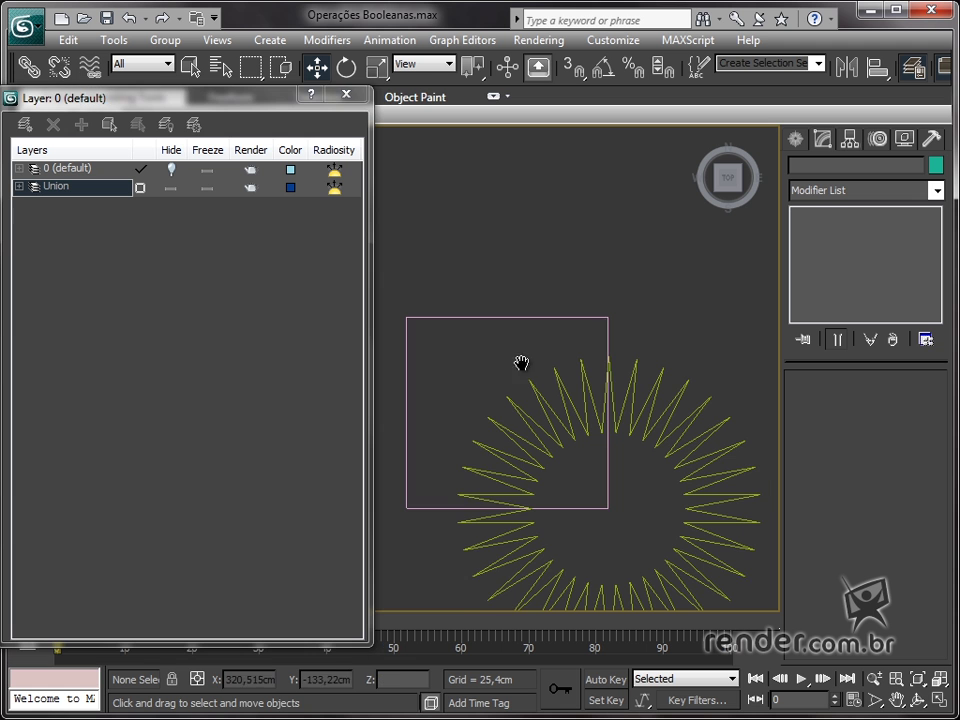
left_click(356, 102)
middle_click_drag(574, 463, 418, 354)
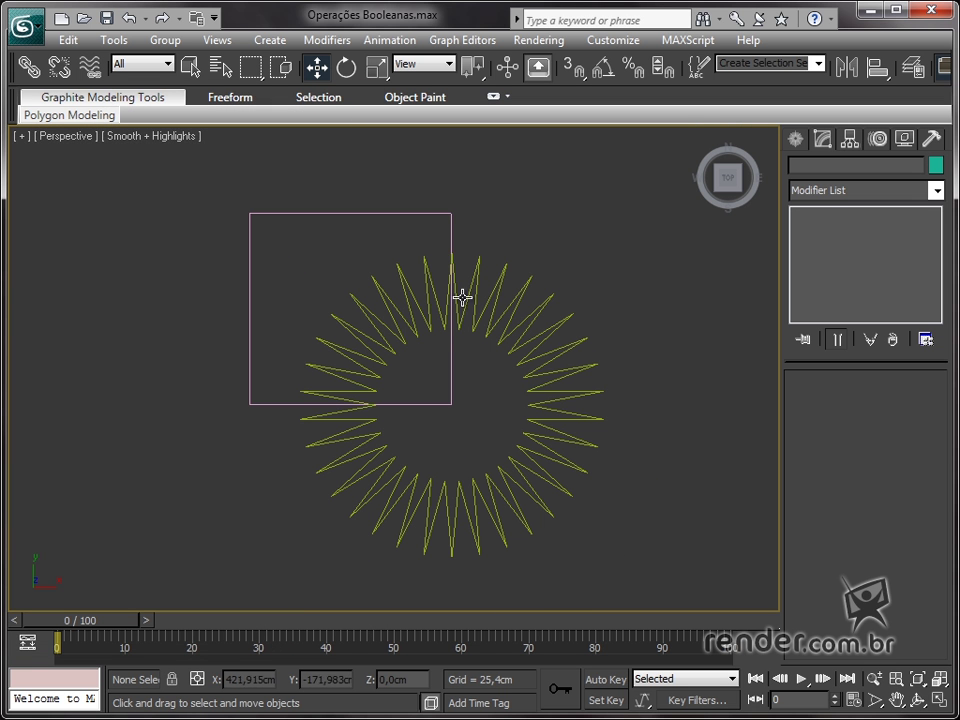
Convert the pink rectangle to an Editable Spline
left_click(449, 228)
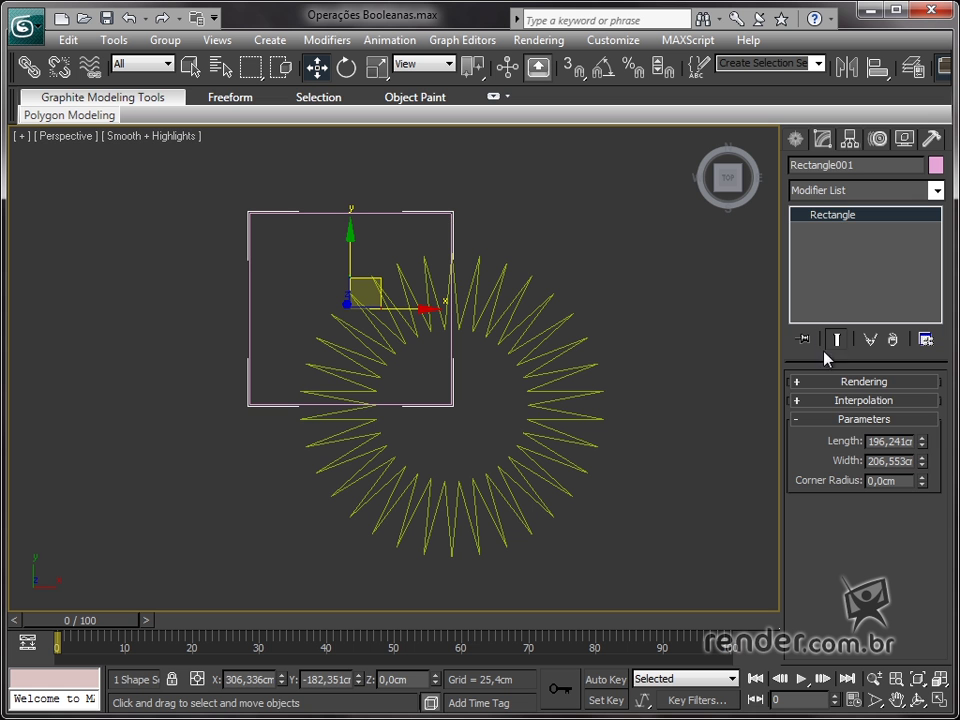
right_click(447, 212)
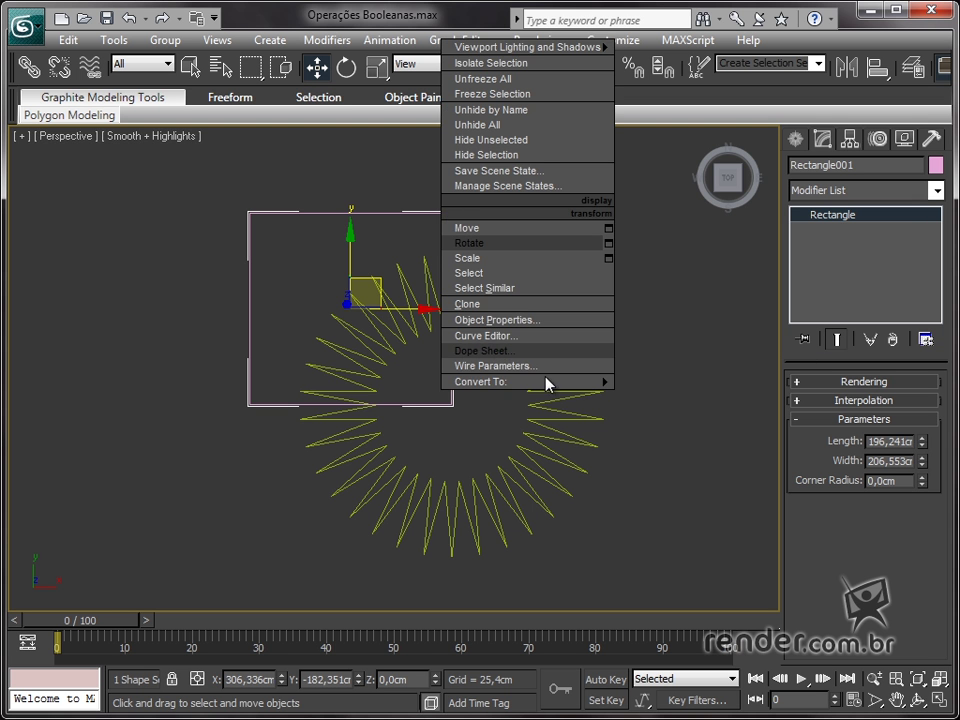
mouse_move(546, 381)
left_click(680, 383)
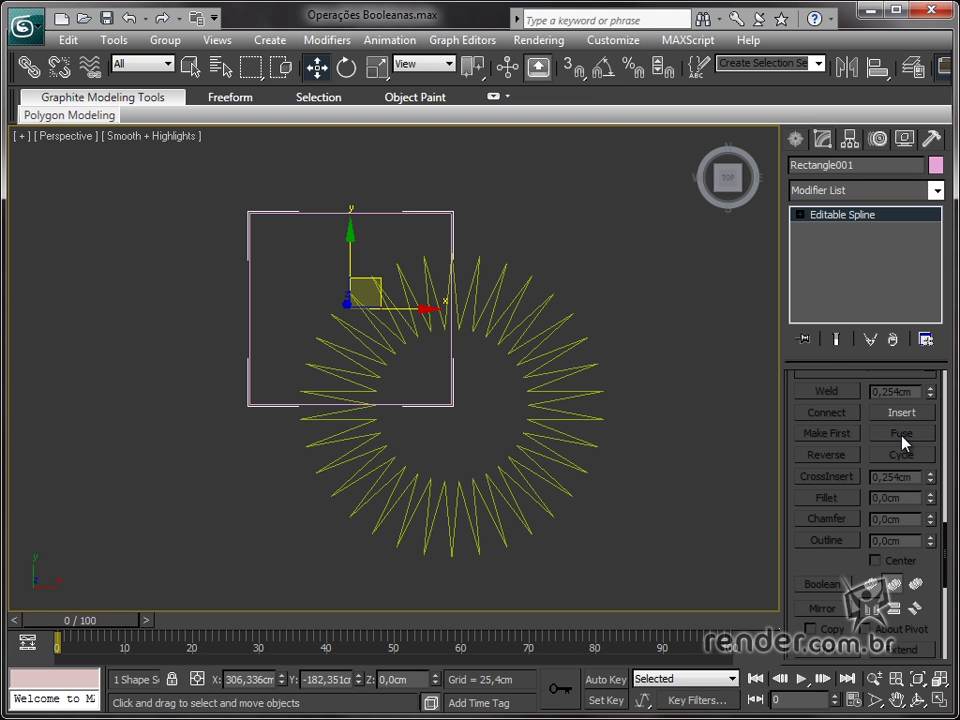
Attach the many-pointed star to the rectangle's editable spline so both form one shape
left_click_drag(939, 440, 947, 701)
left_click_drag(917, 461, 894, 591)
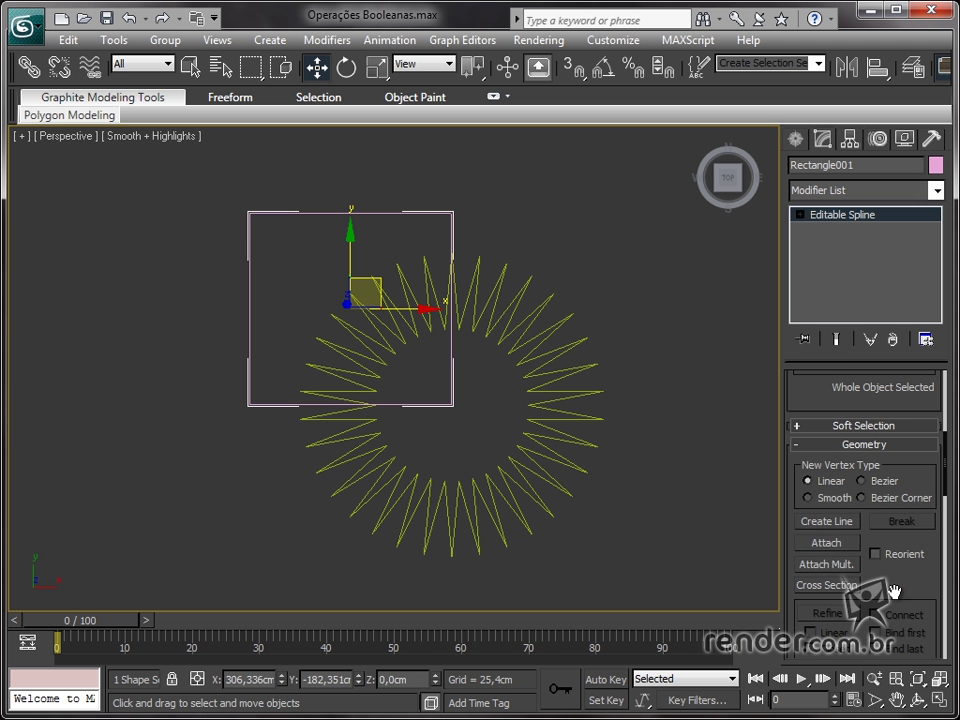
left_click(829, 544)
left_click(578, 428)
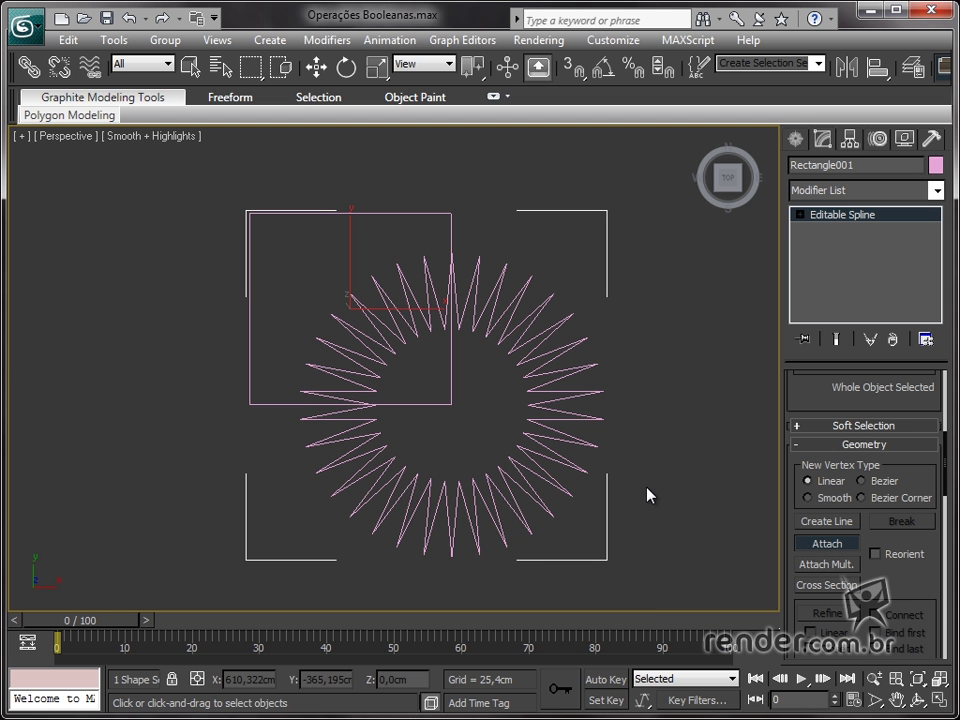
left_click(823, 547)
Reselect the combined rectangle and star and move them together to about X 287.2 cm, Y -187.2 cm
left_click(698, 452)
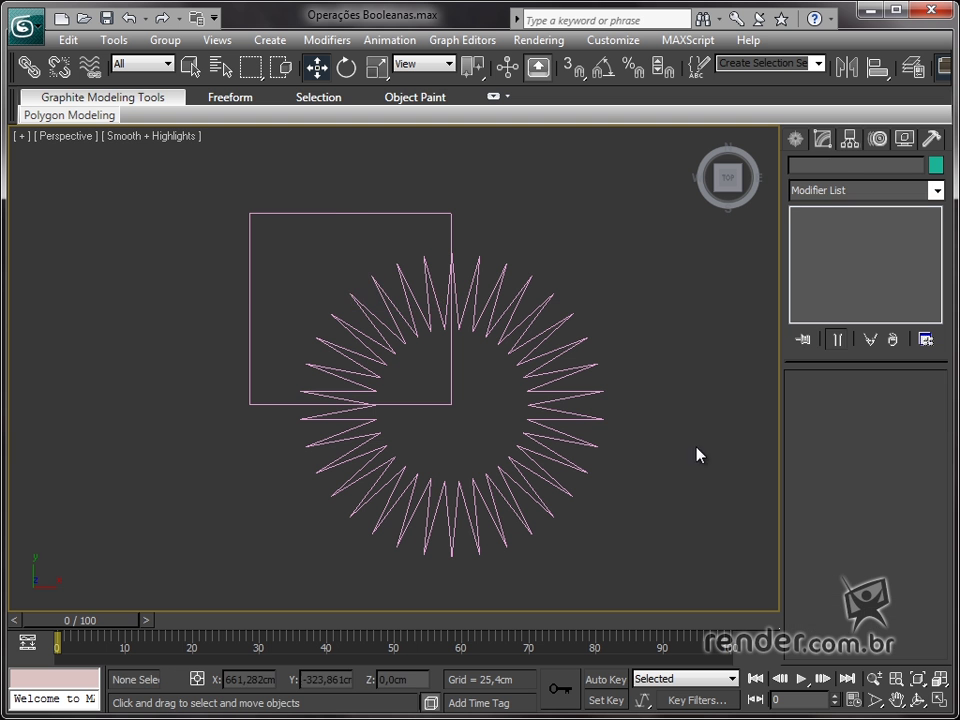
left_click(575, 390)
mouse_move(364, 290)
left_mouse_down()
mouse_move(333, 324)
mouse_move(362, 244)
mouse_move(352, 297)
mouse_move(357, 283)
left_mouse_up()
mouse_move(673, 506)
middle_mouse_down()
mouse_move(630, 479)
mouse_move(674, 490)
middle_mouse_up()
Unite the rectangle spline with the many-pointed star spline using a Boolean Union, and leave spline editing with nothing selected
left_click_drag(918, 586, 868, 344)
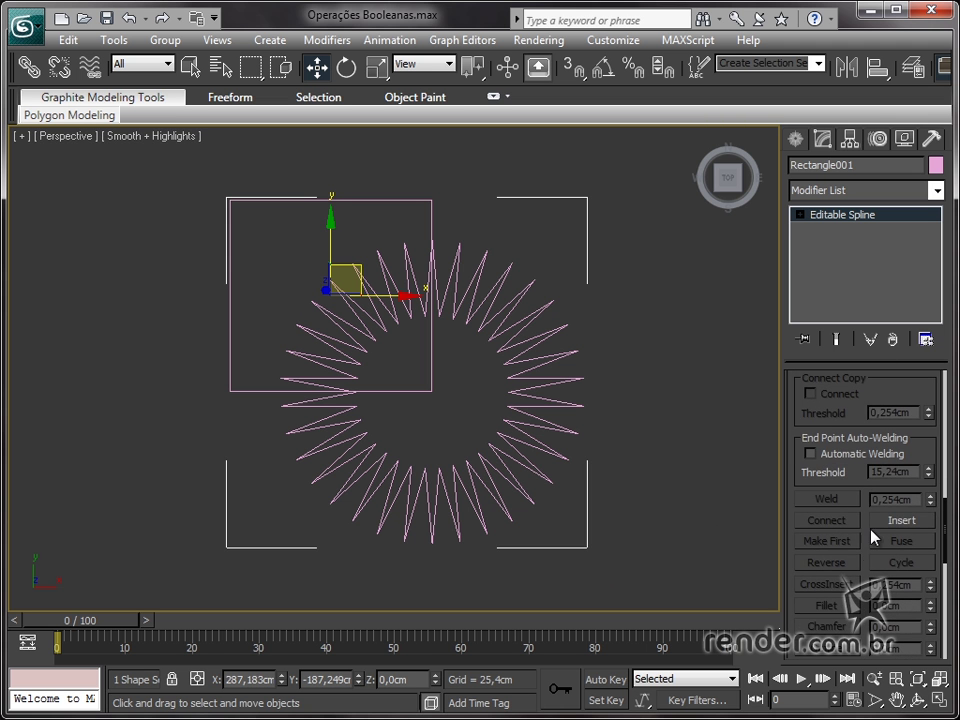
left_click_drag(866, 588, 879, 374)
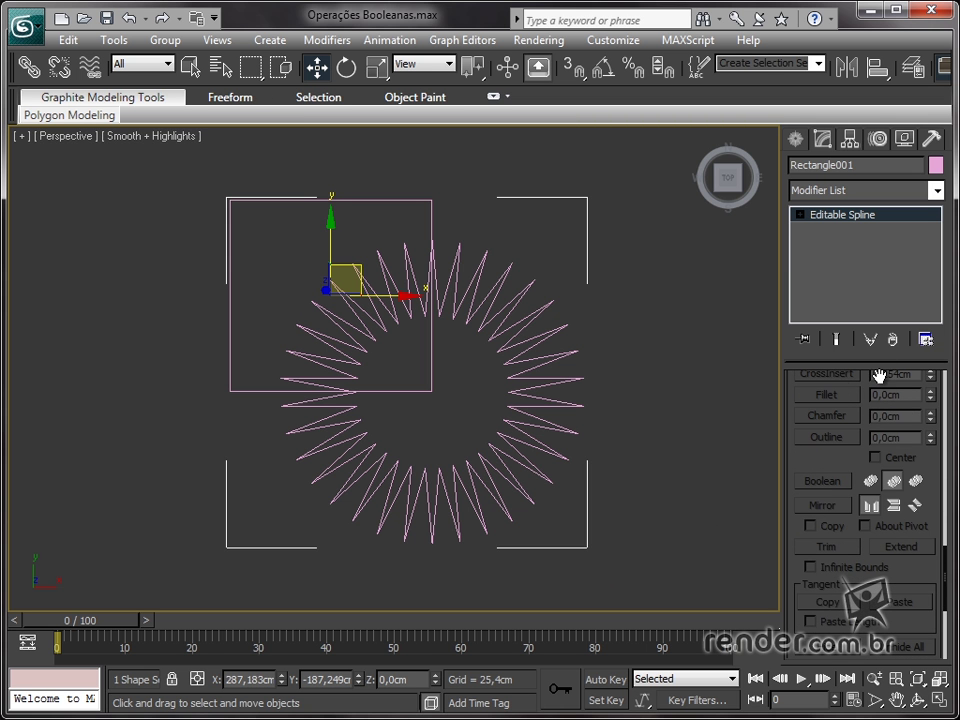
left_click(800, 215)
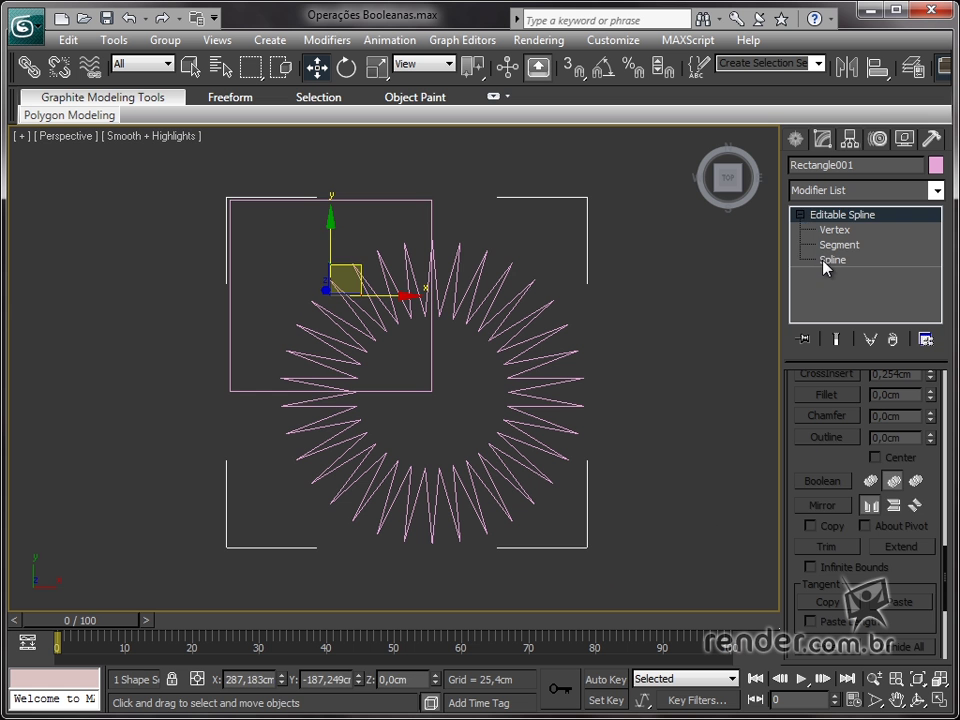
left_click(826, 262)
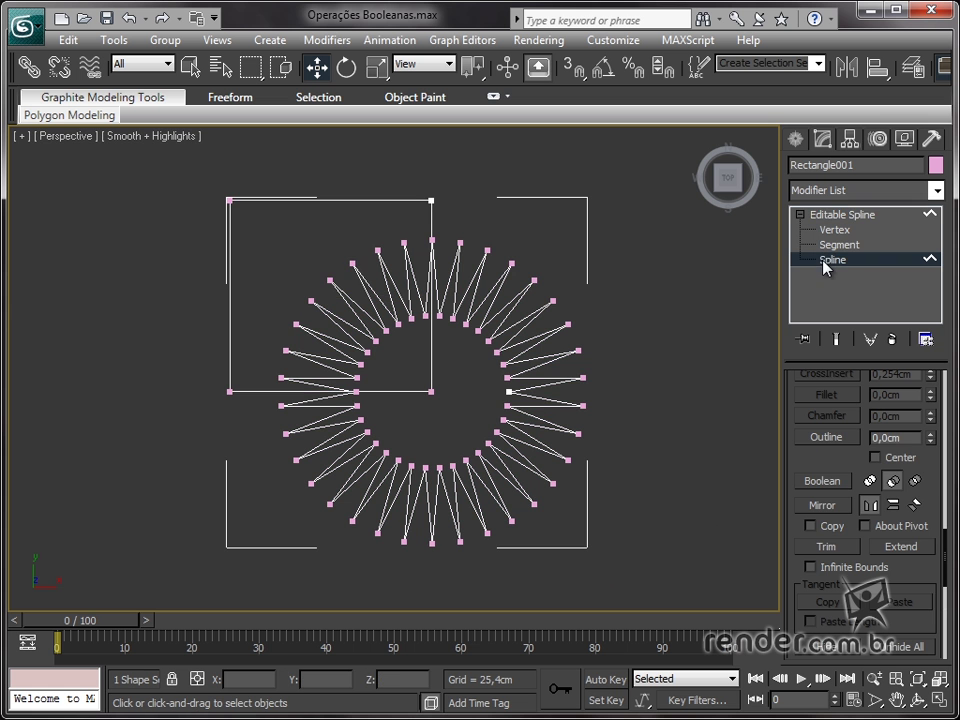
left_click(431, 218)
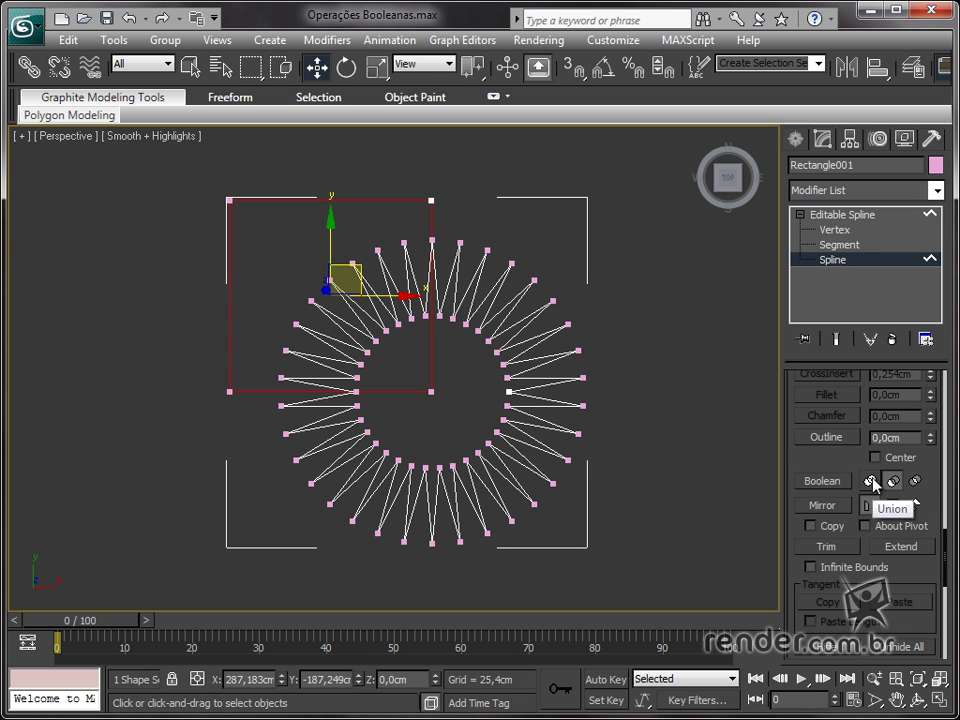
left_click(823, 481)
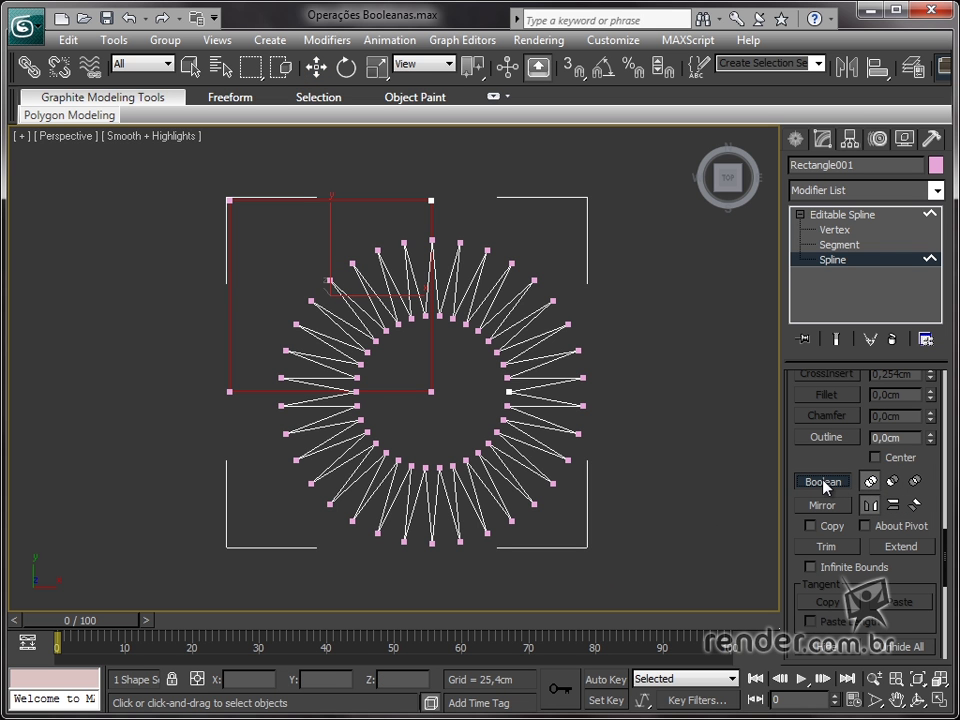
left_click(509, 341)
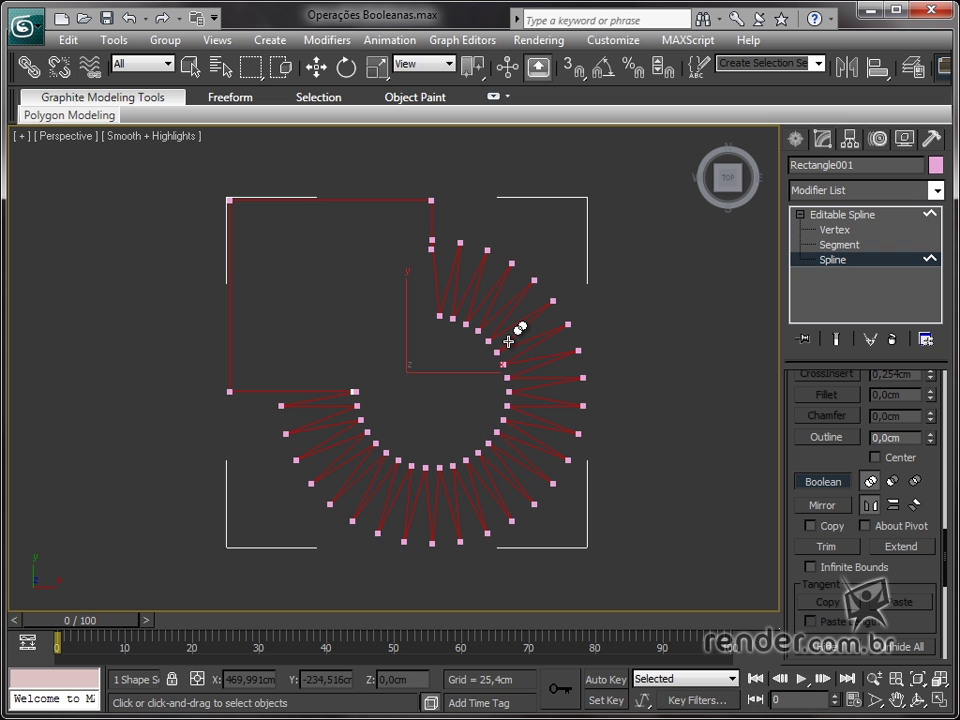
left_click(835, 490)
left_click(930, 259)
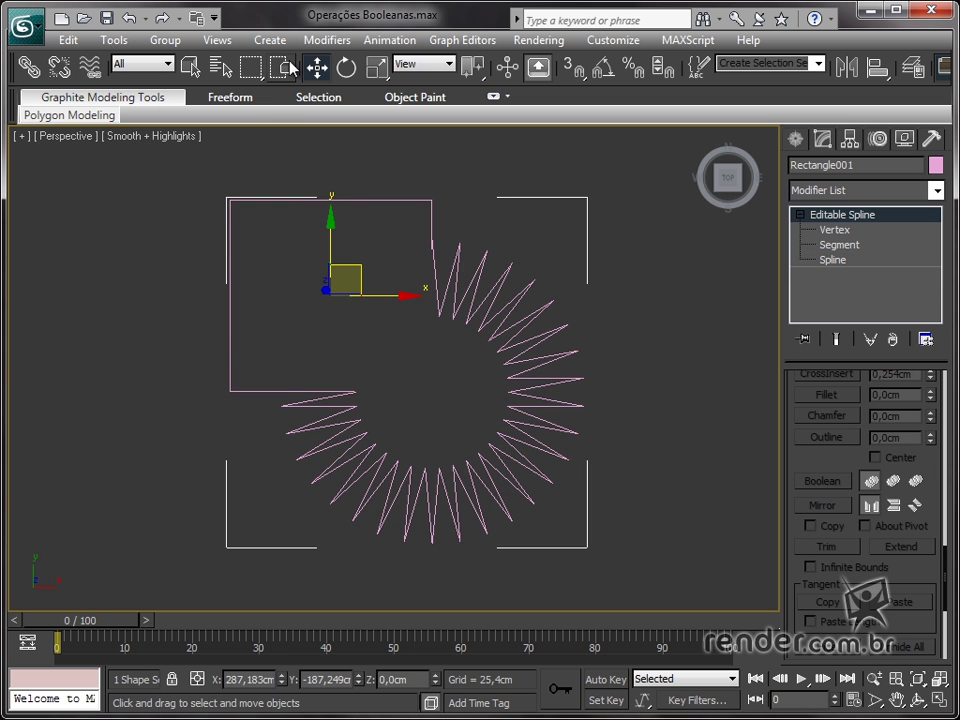
left_click(626, 294)
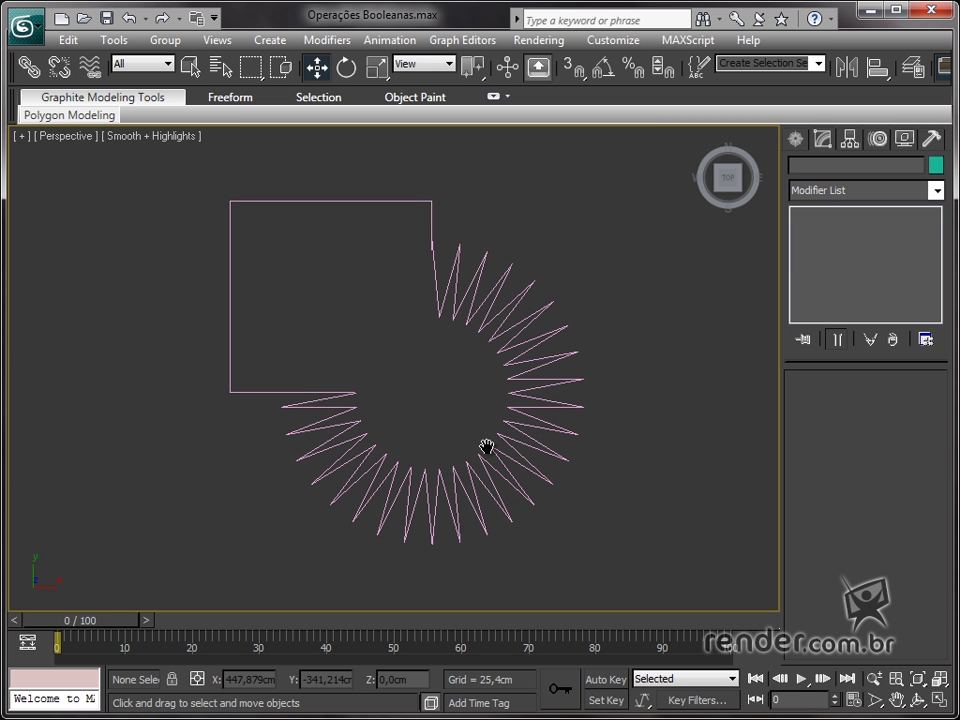
Save the scene with the united rectangle and star
middle_click_drag(486, 447, 537, 466)
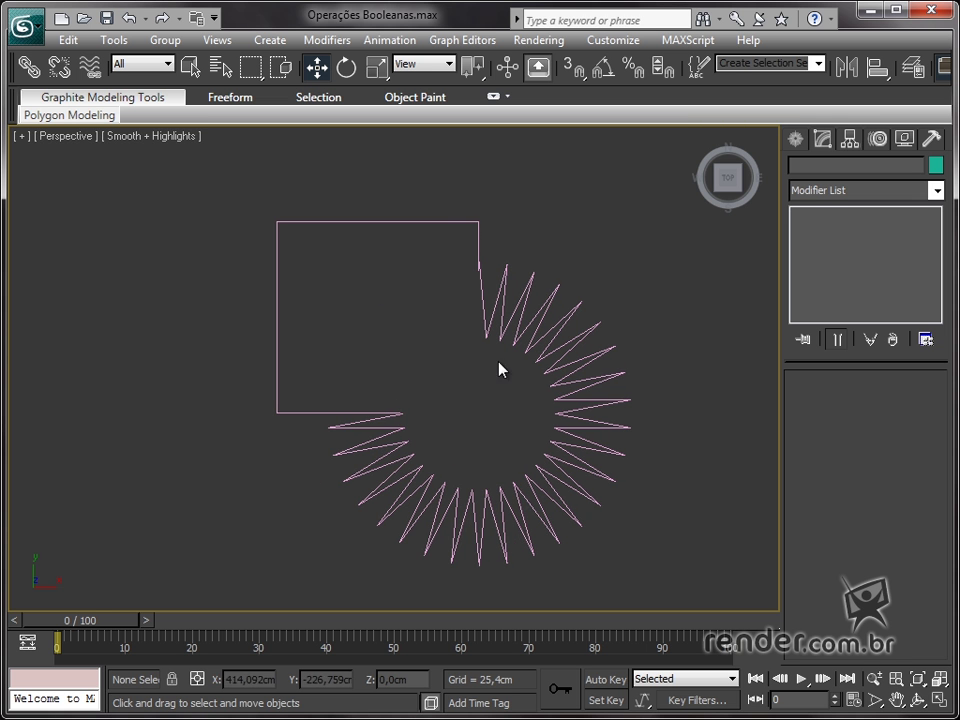
middle_click_drag(487, 455, 456, 454)
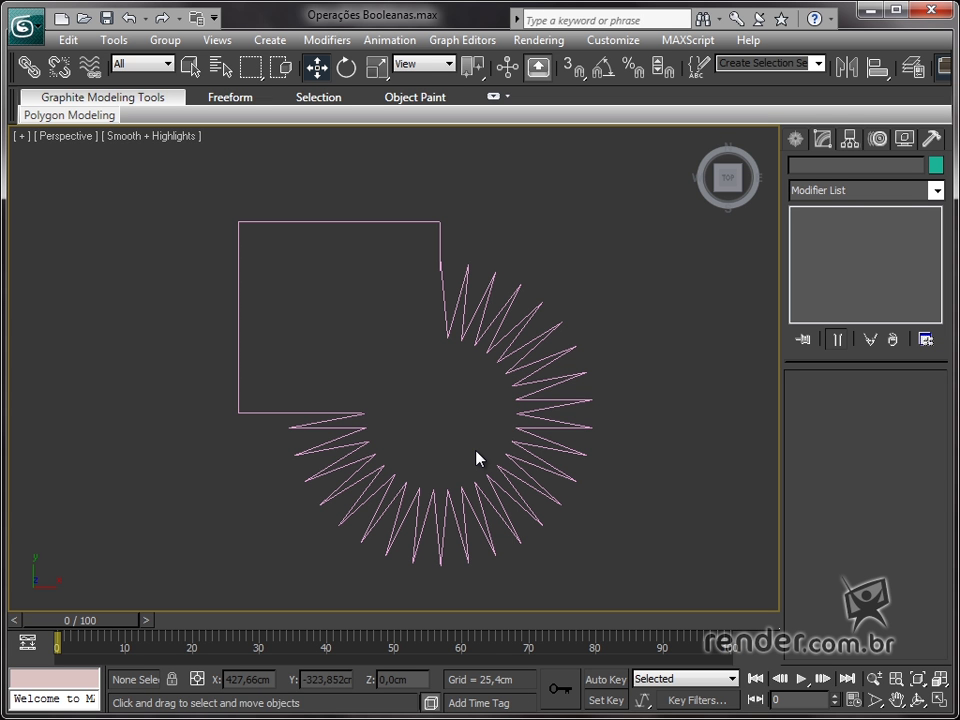
key("ctrl+s")
middle_click_drag(641, 506, 632, 504)
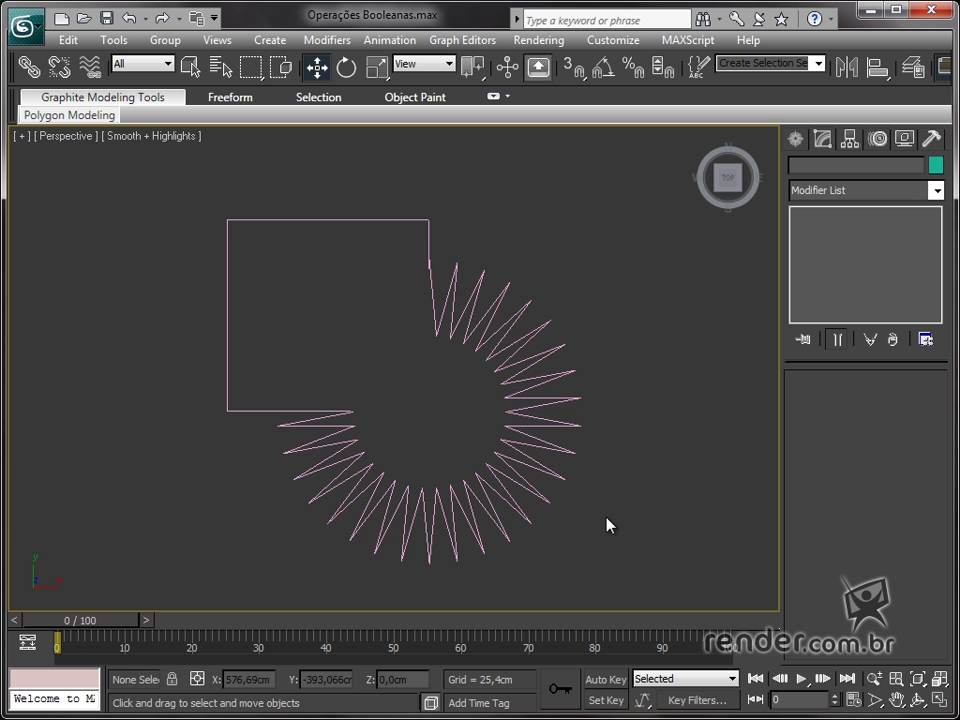
Unhide the 0 (default) layer so its shapes are displayed together with the Union layer
middle_click_drag(584, 462, 667, 475)
scroll(667, 475, "down", 8)
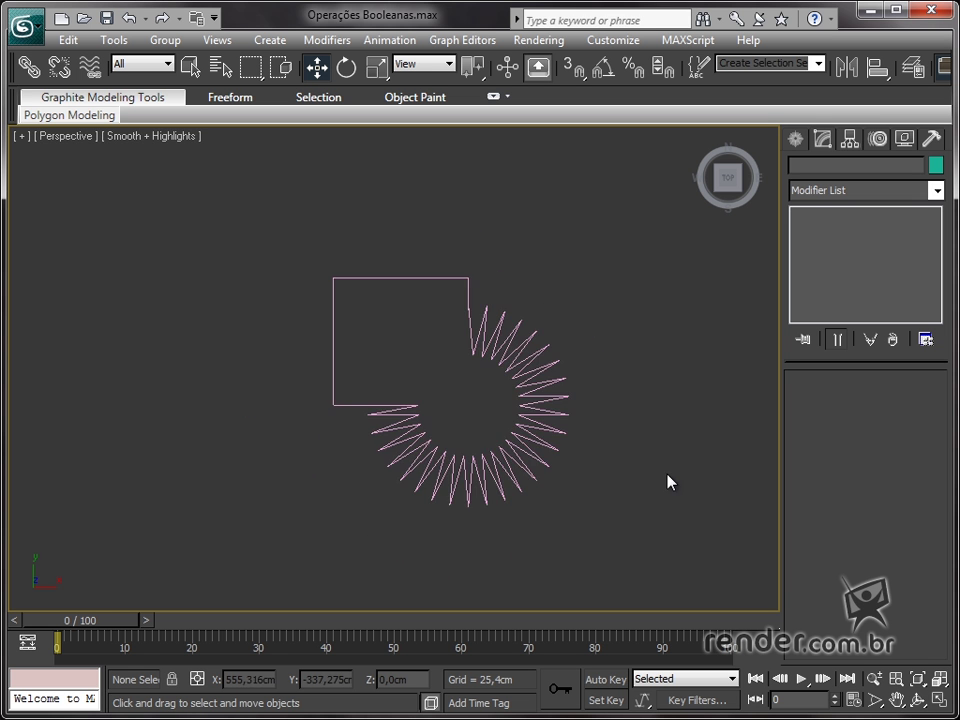
middle_click_drag(486, 368, 642, 446)
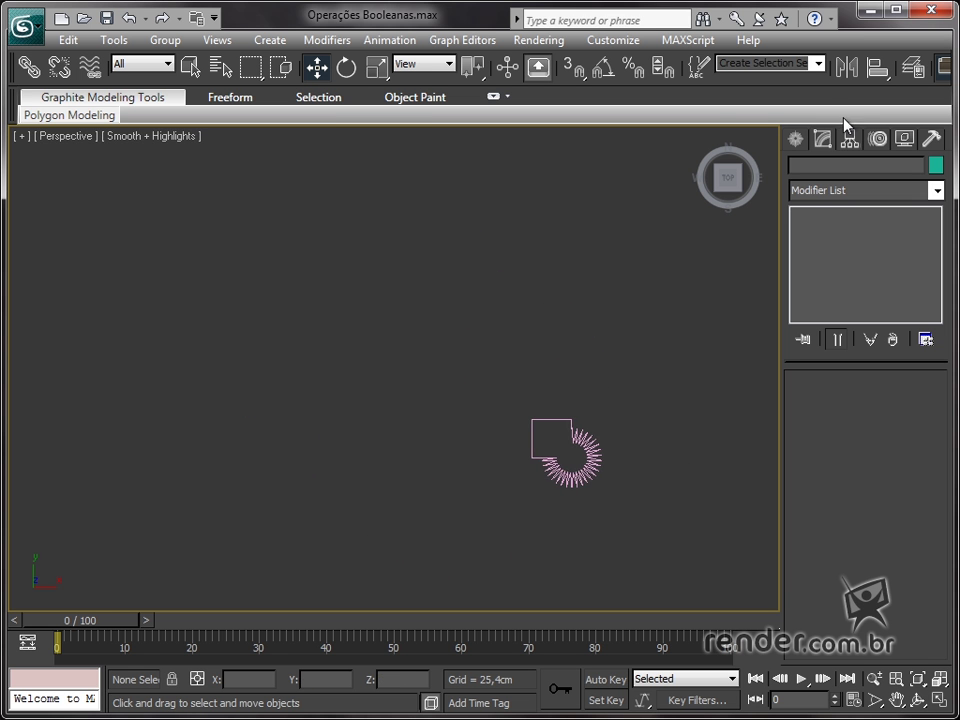
left_click(912, 66)
left_click(171, 169)
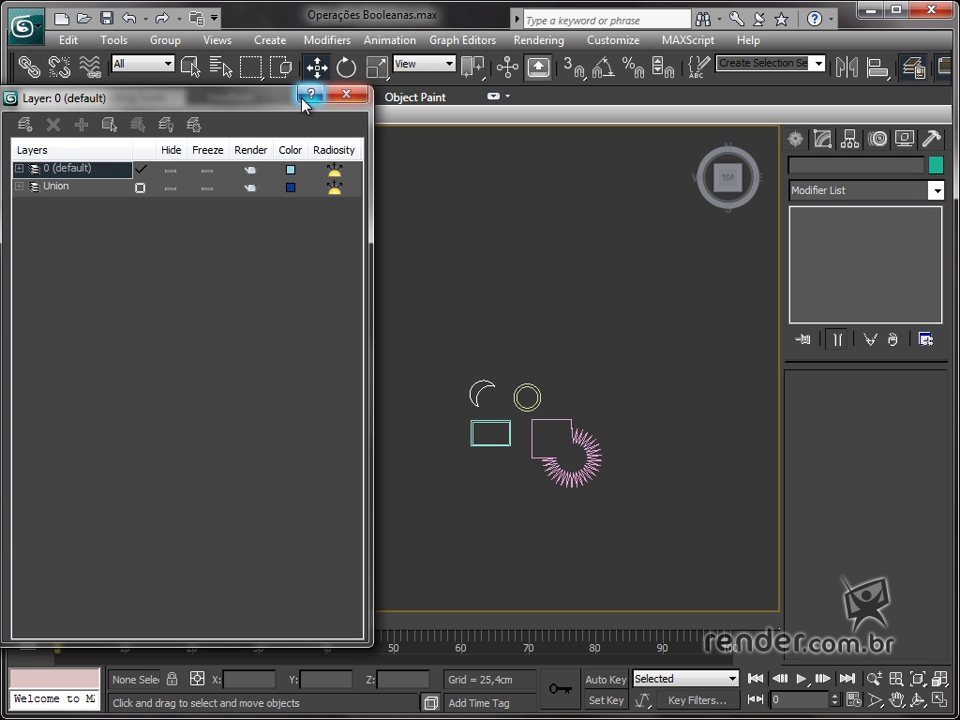
left_click(342, 97)
Move the smaller yellow circle along X so it straddles the right edge of the larger yellow circle
scroll(533, 413, "up", 5)
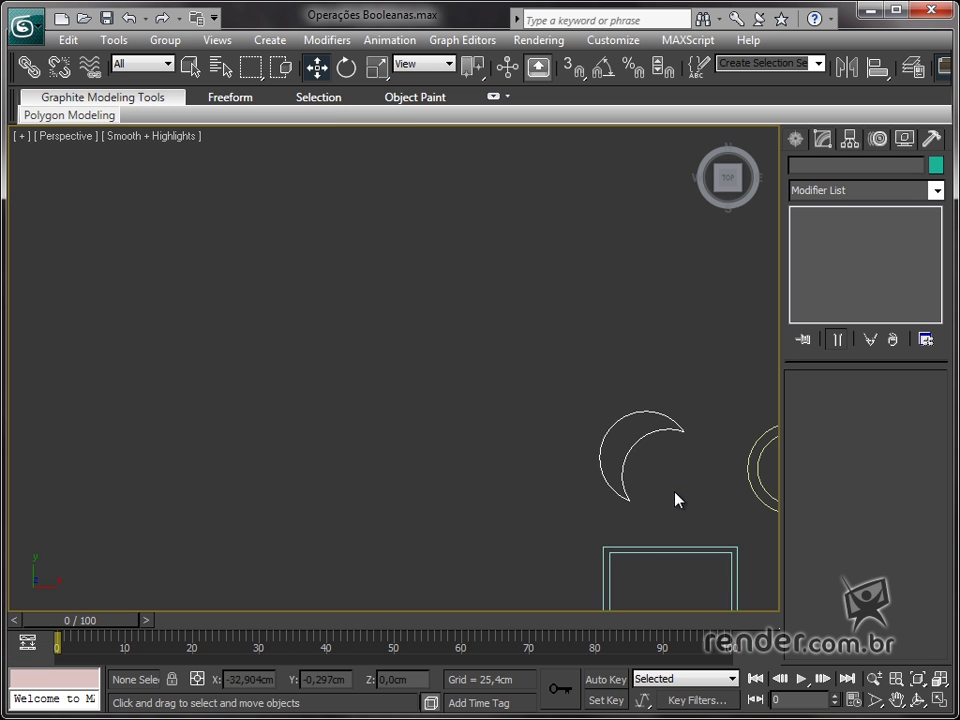
middle_click_drag(675, 499, 272, 294)
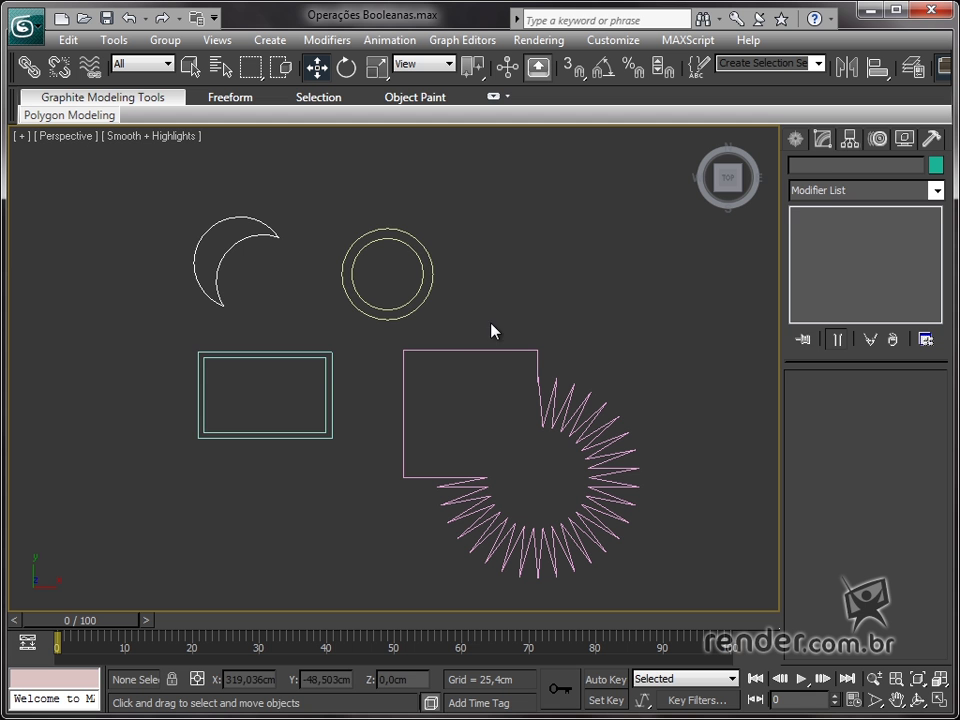
left_click(421, 262)
left_click_drag(438, 272, 493, 274)
Convert the larger yellow circle to an Editable Spline
left_click(386, 230)
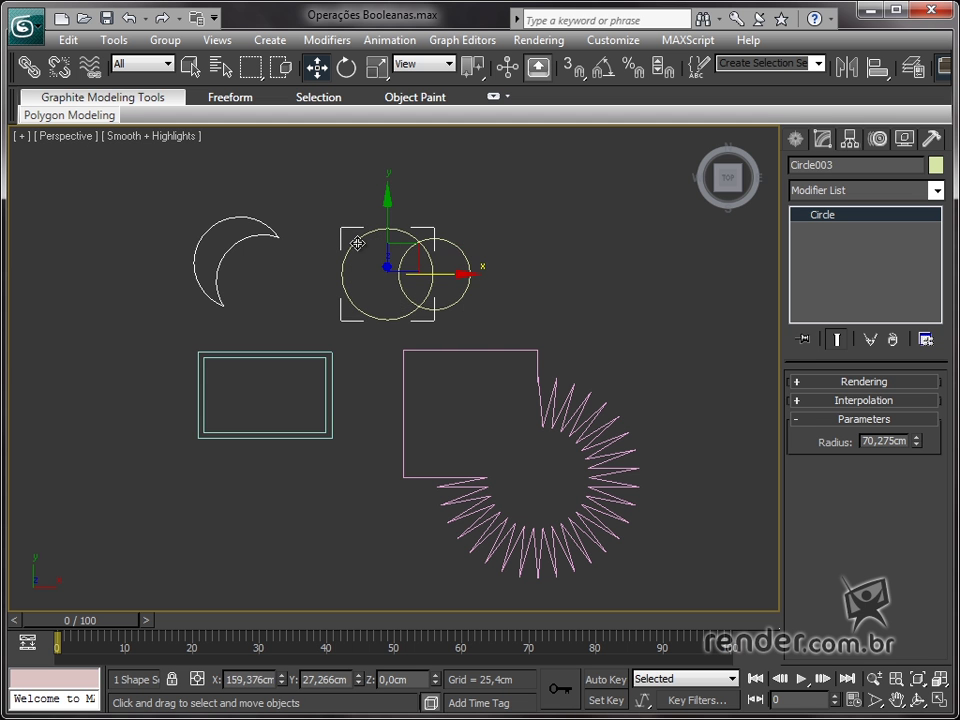
right_click(356, 238)
mouse_move(497, 418)
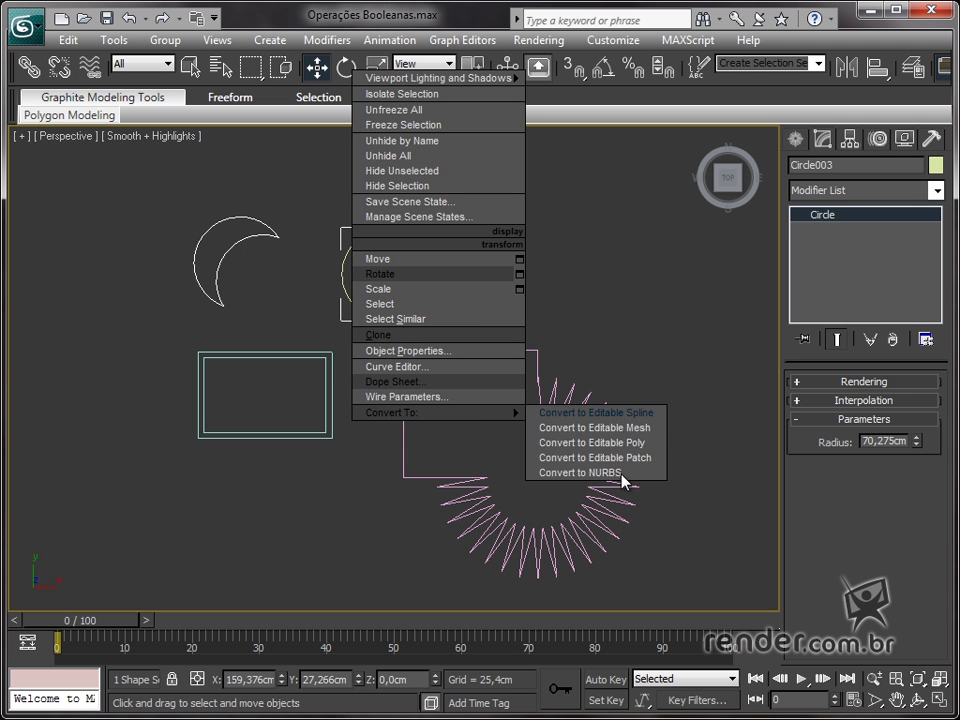
left_click(640, 414)
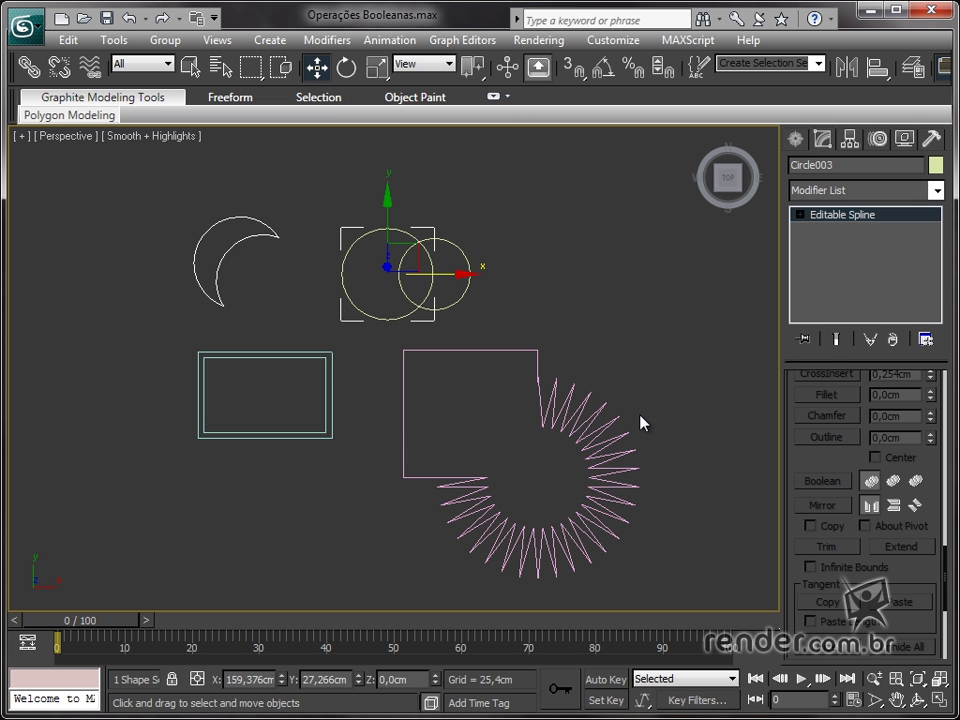
Attach the smaller yellow circle to the larger circle's editable spline
left_click(800, 215)
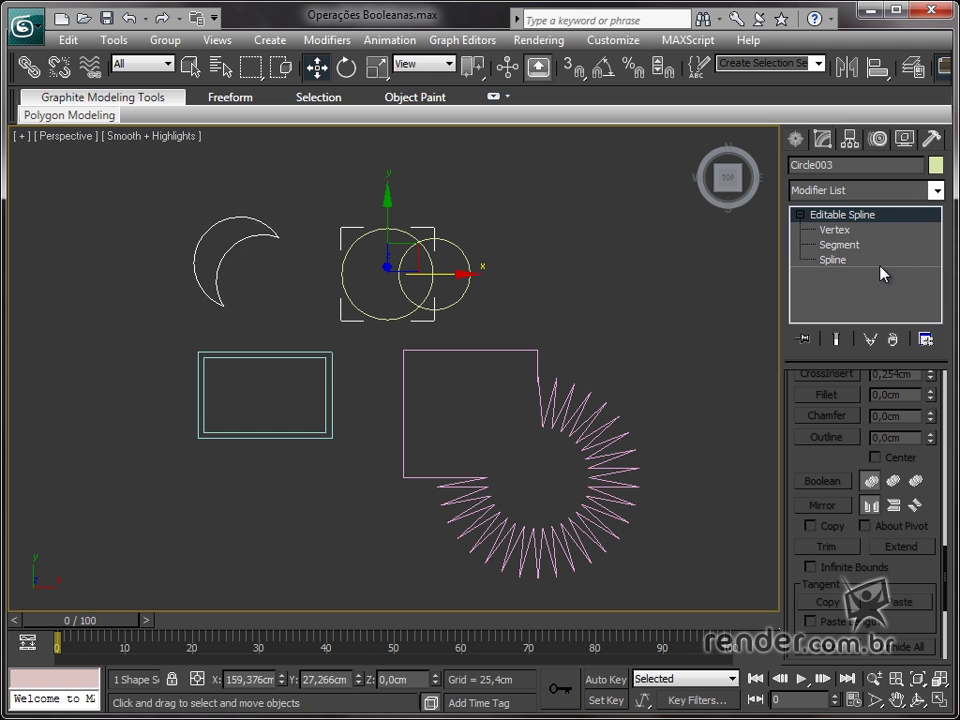
scroll(885, 472, "up", 5)
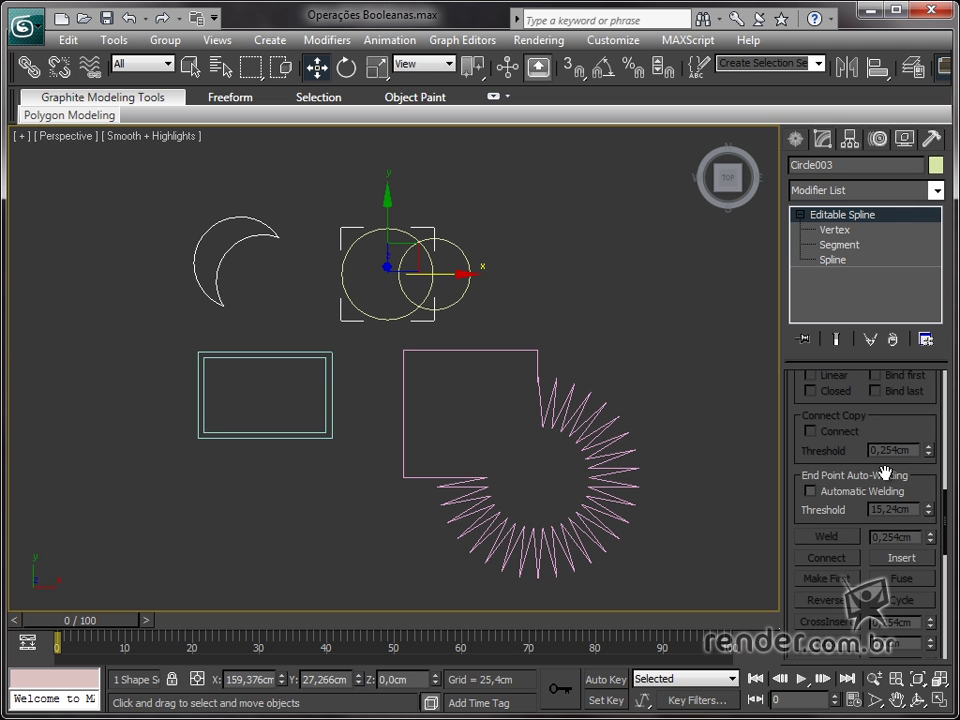
scroll(885, 472, "up", 5)
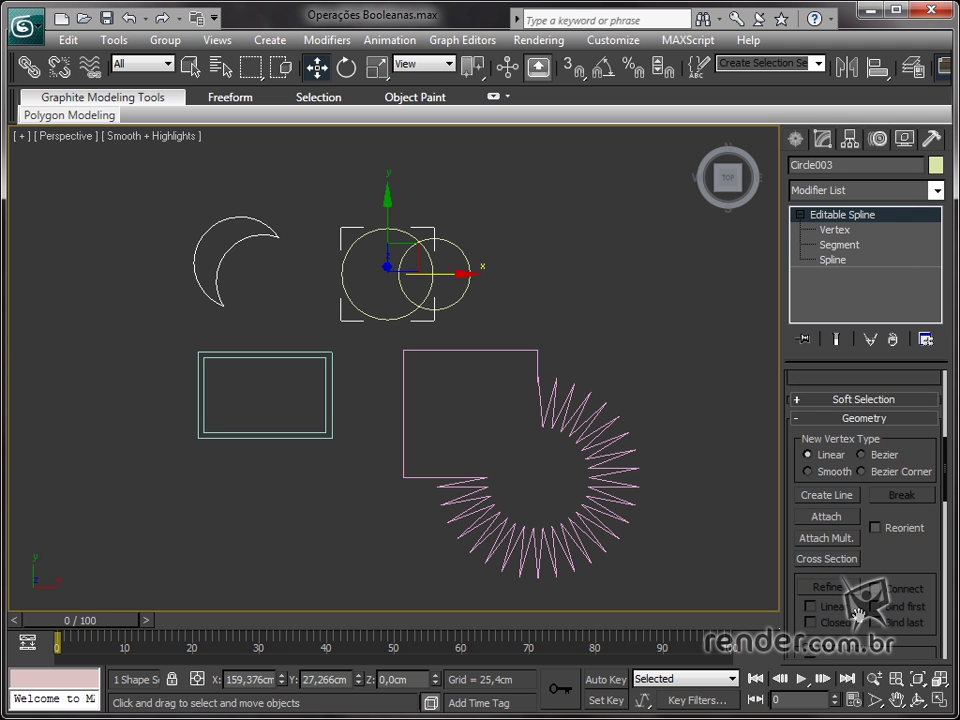
left_click(818, 518)
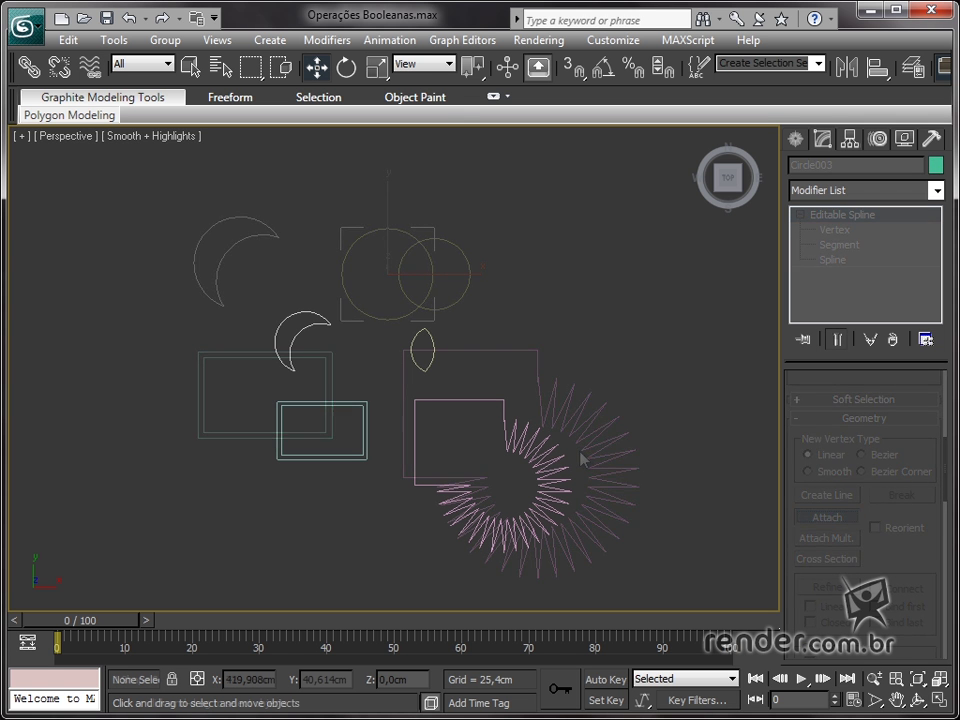